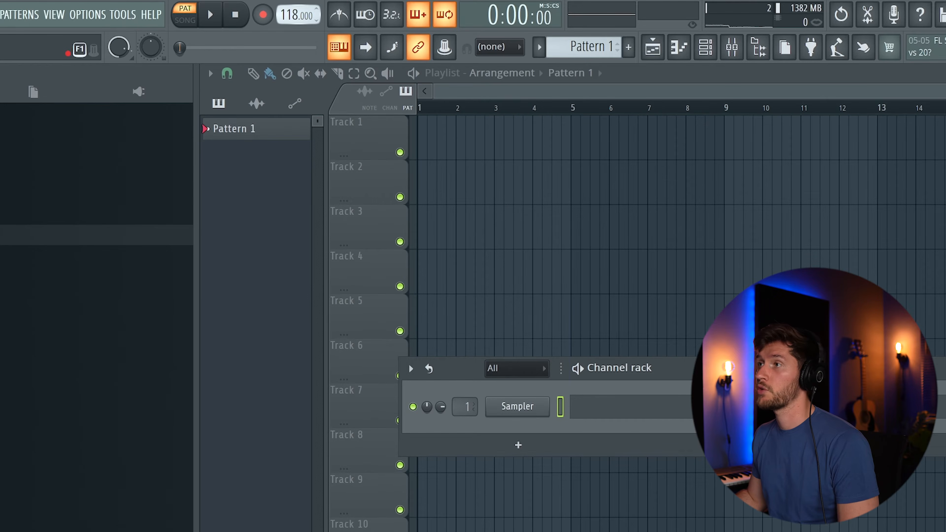
# Set the project tempo to 113 BPM and open the Amapiano Producer Kit's Shaker Loops folder
pyautogui.moveTo(297, 15); pyautogui.dragTo(297, 23)
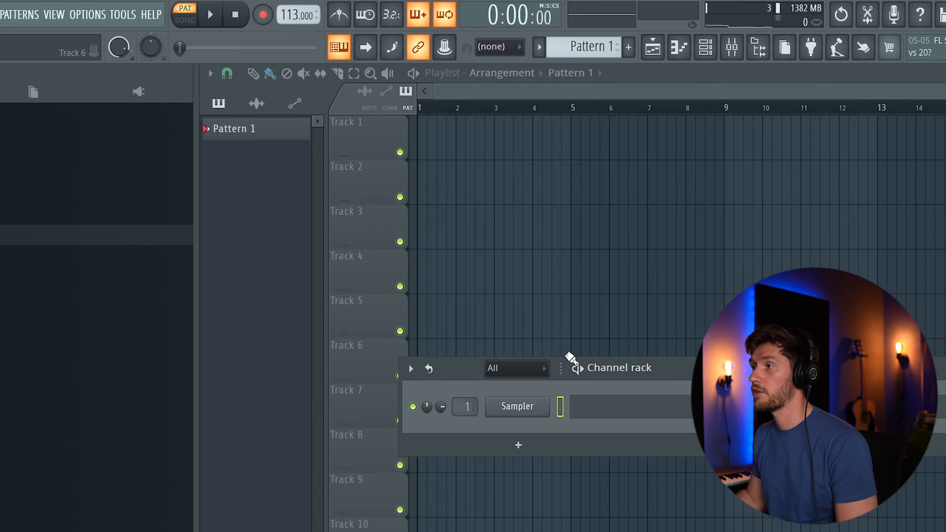
pyautogui.click(2, 518)
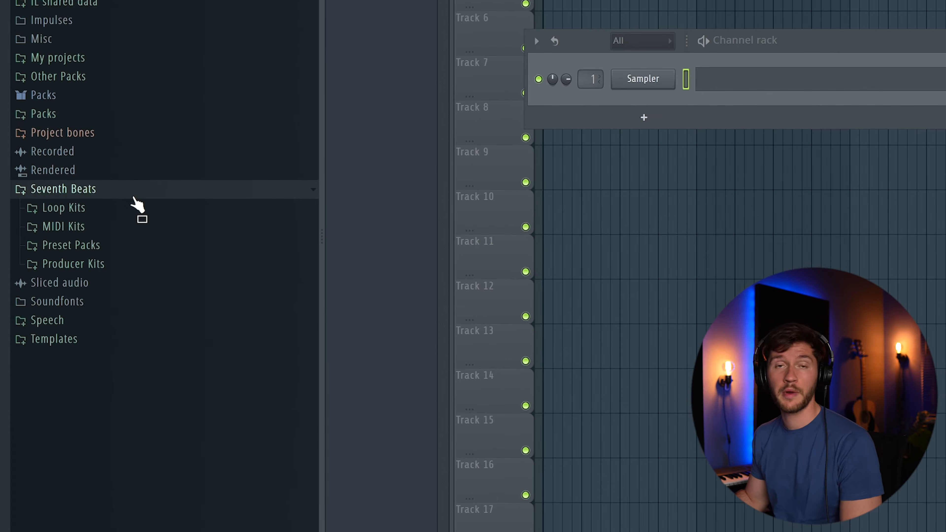
pyautogui.click(108, 264)
pyautogui.click(89, 303)
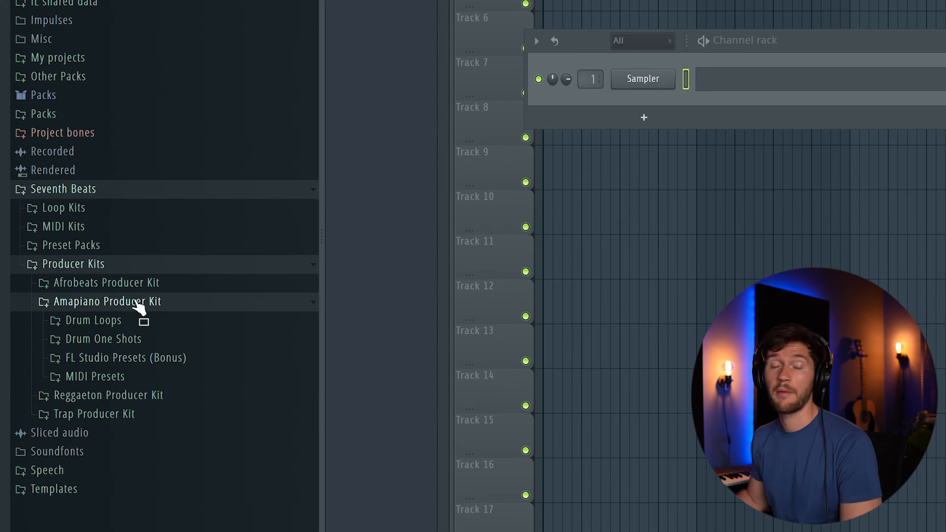
pyautogui.click(129, 326)
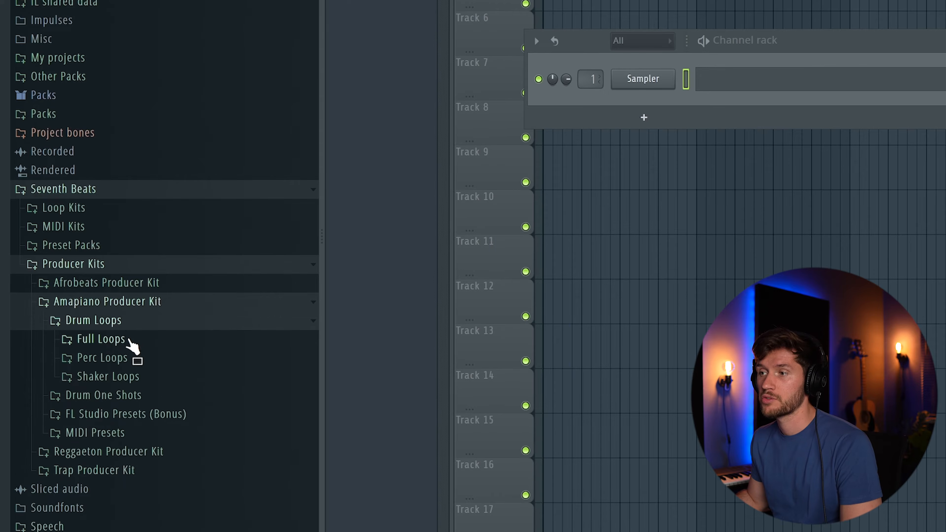
pyautogui.click(149, 377)
pyautogui.scroll(-3, 179, 401)
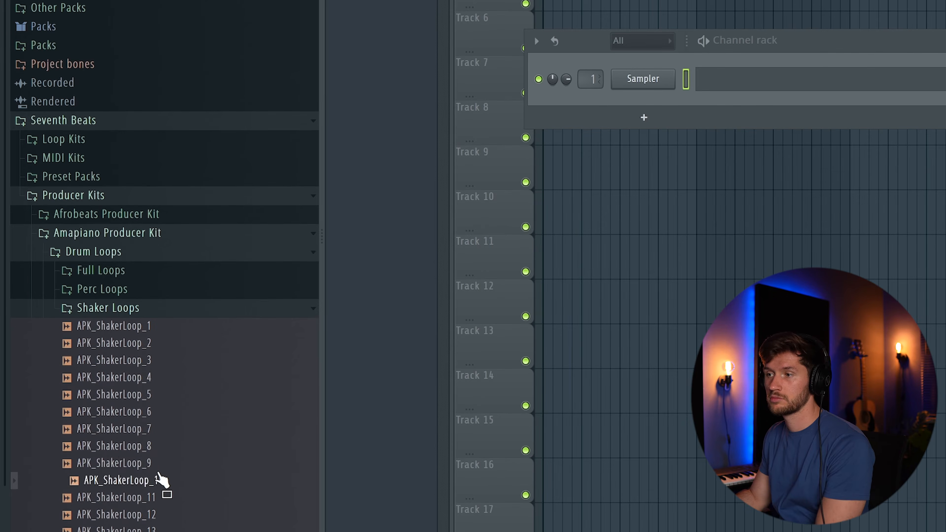
# Place APK_ShakerLoop_10 on Track 1 and APK_ShakerLoop_12 on Track 2, each repeated to fill the first eight bars
pyautogui.click(154, 485)
pyautogui.moveTo(154, 485); pyautogui.dragTo(638, 1)
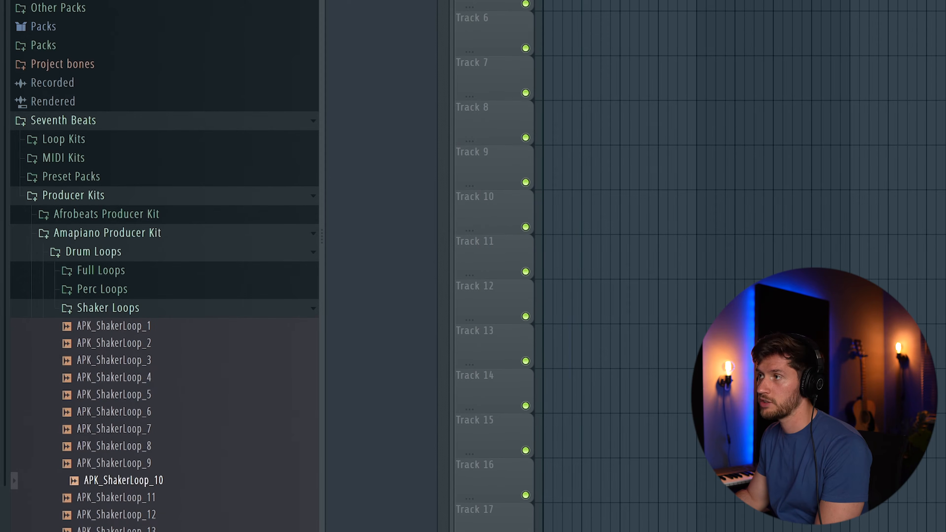
pyautogui.click(130, 516)
pyautogui.moveTo(130, 518); pyautogui.dragTo(741, 0)
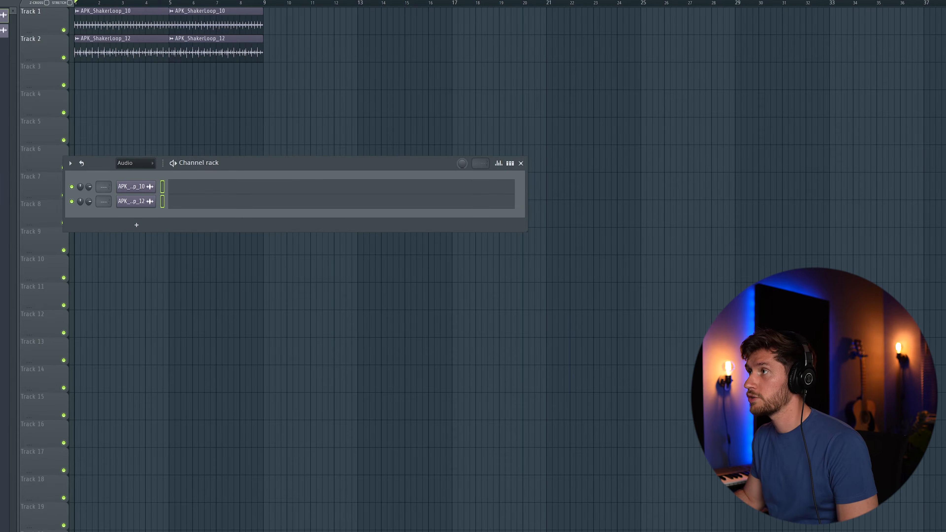
# Balance the two shaker loops in the mixer during playback, raising APK_ShakerLoop_12 and slightly lowering APK_ShakerLoop_10
pyautogui.press('F9')
pyautogui.rightClick(407, 161)
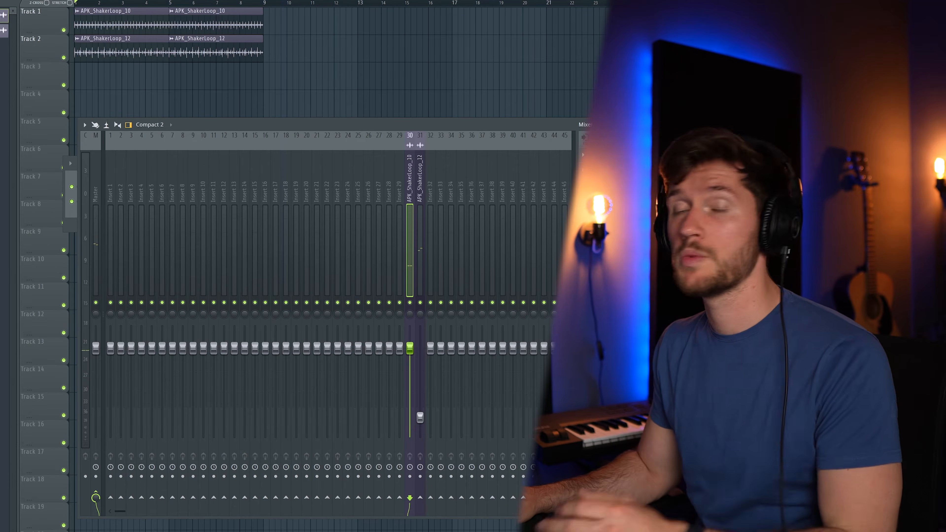
pyautogui.press('space')
pyautogui.moveTo(420, 413); pyautogui.dragTo(420, 389)
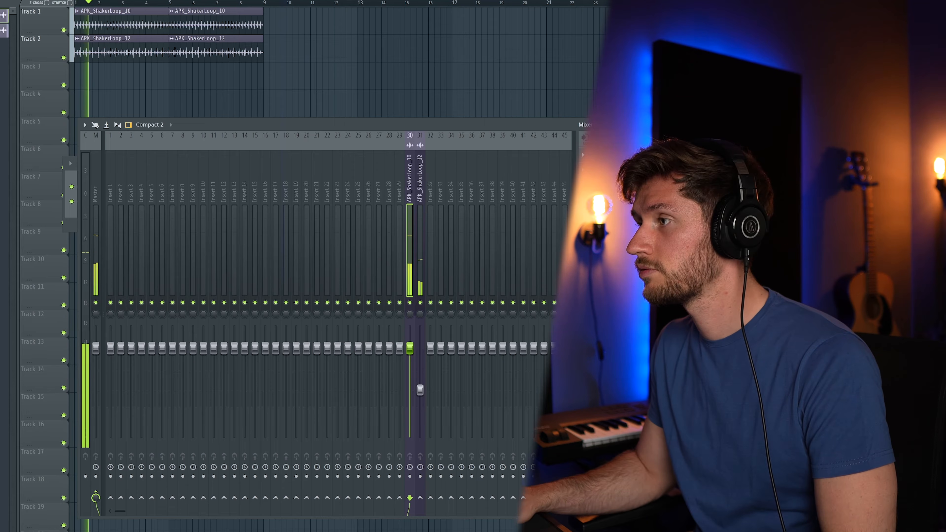
pyautogui.moveTo(410, 347); pyautogui.dragTo(414, 364)
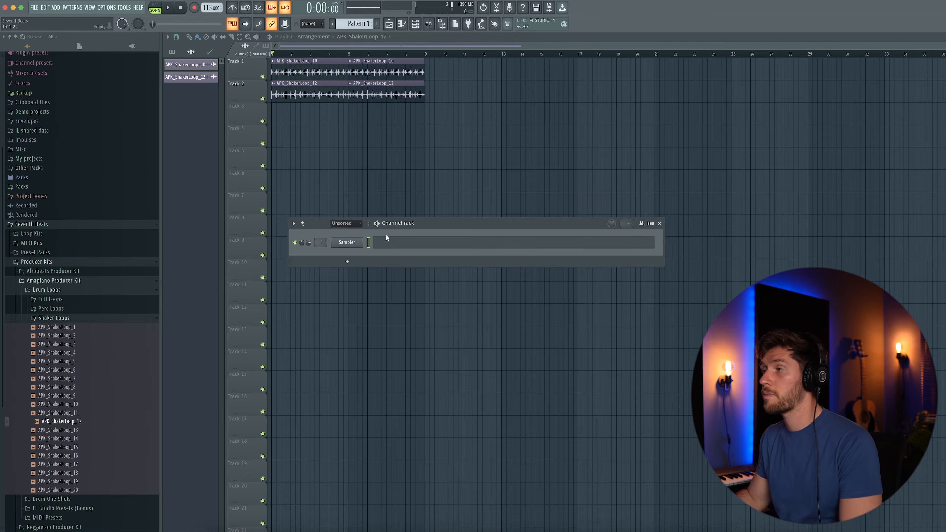
# Replace the Sampler channel with Kontakt and load an instrument from the Scarbee Mark I library
pyautogui.rightClick(343, 246)
pyautogui.moveTo(397, 304)
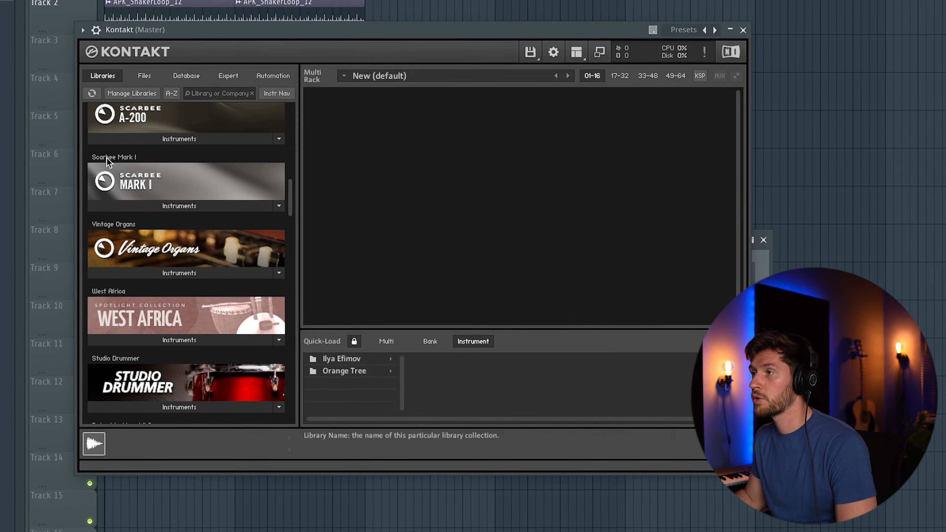
pyautogui.click(309, 205)
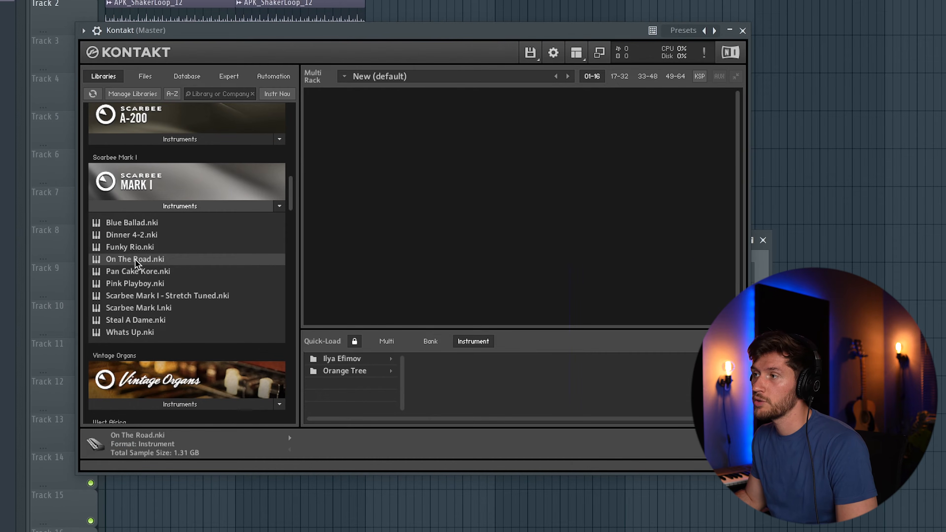
pyautogui.moveTo(411, 224); pyautogui.dragTo(411, 226)
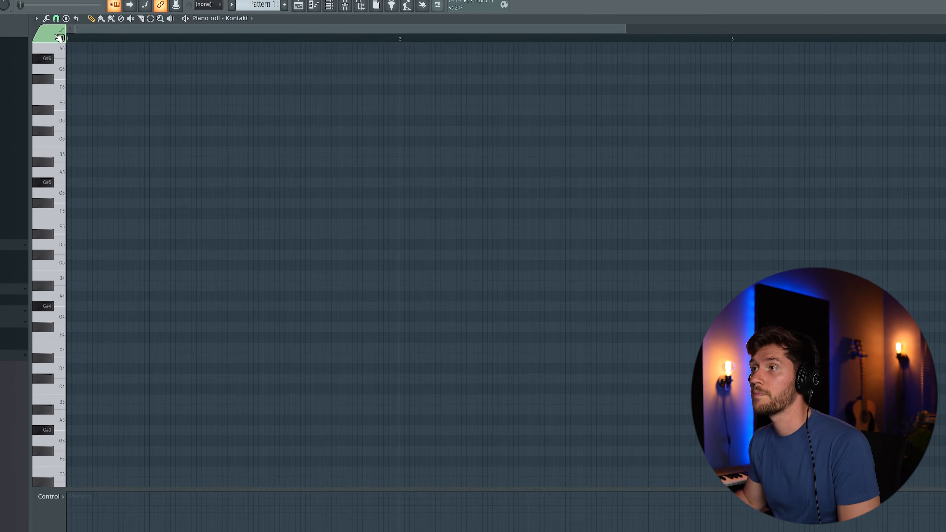
# Set the piano roll's scale highlighting to root note B with the Minor Natural (Aeolian) scale
pyautogui.click(36, 19)
pyautogui.moveTo(47, 67)
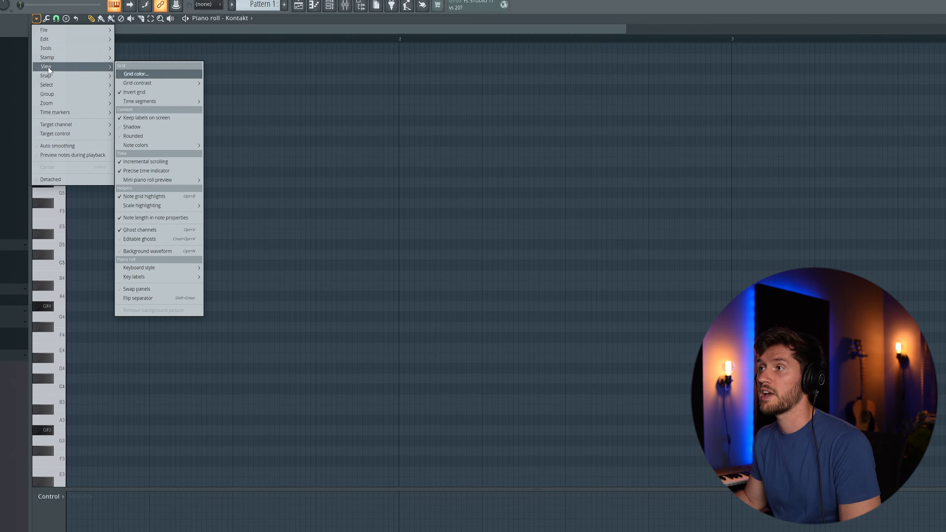
pyautogui.moveTo(147, 206)
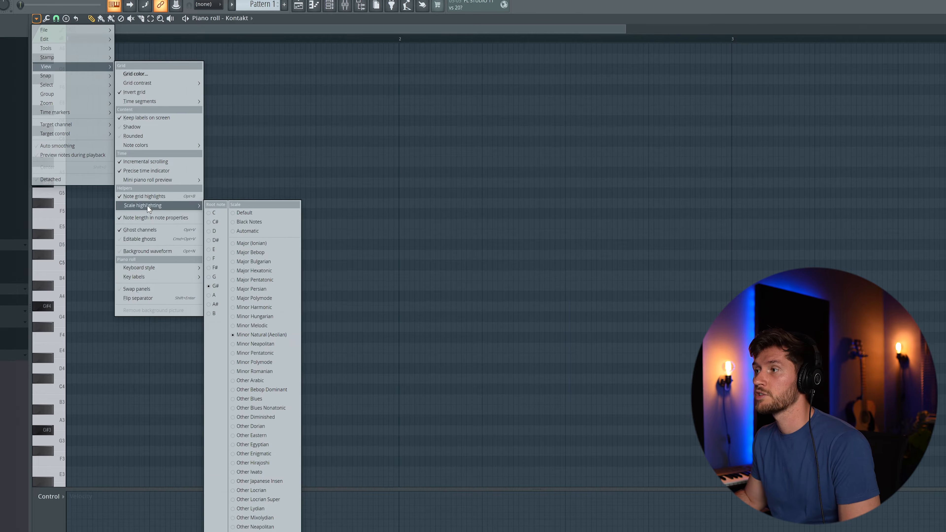
pyautogui.click(216, 314)
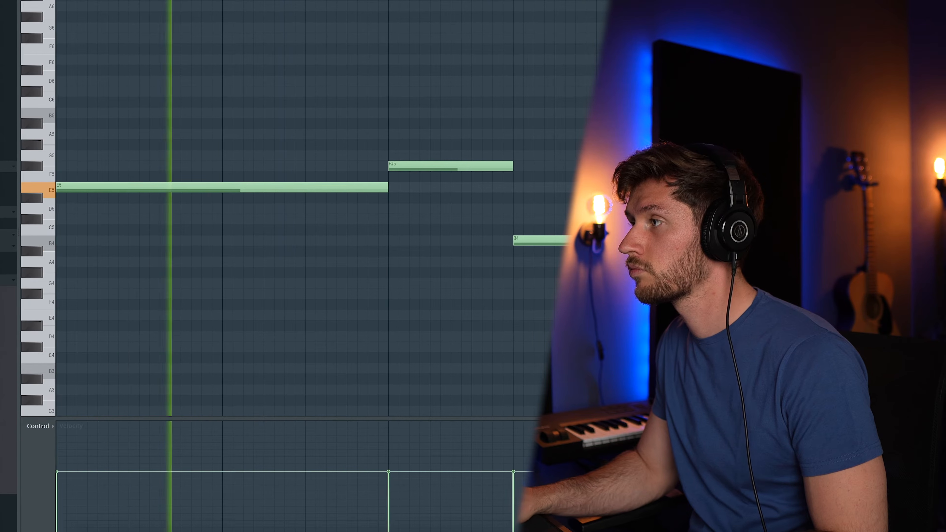
# Transpose all three root notes down one octave to E4, F#4 and B3
pyautogui.scroll(-1, 313, 231)
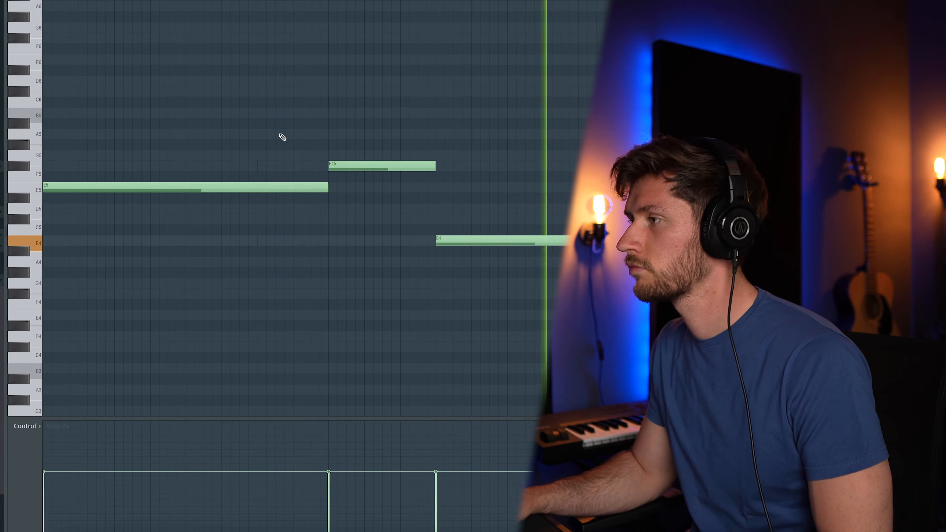
pyautogui.hotkey('ctrl', 'a')
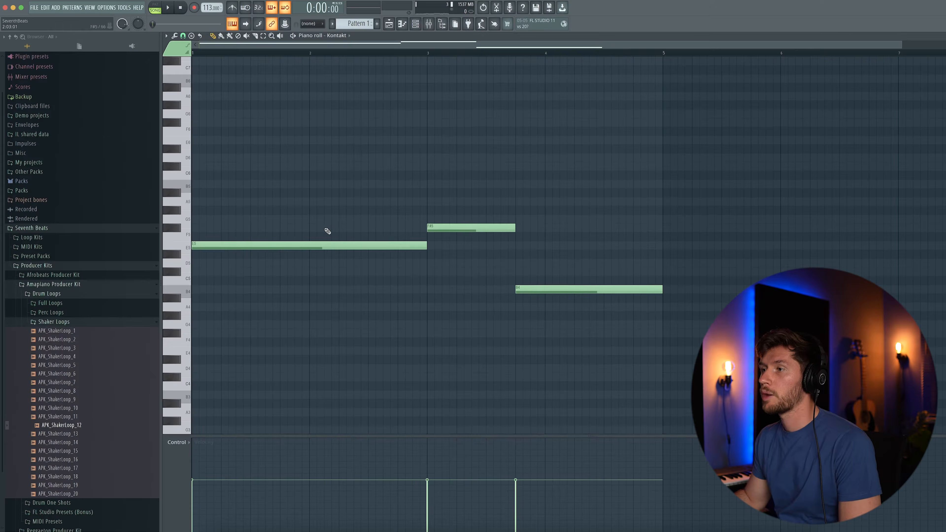
pyautogui.scroll(1, 327, 231)
pyautogui.hotkey('ctrl', 'a')
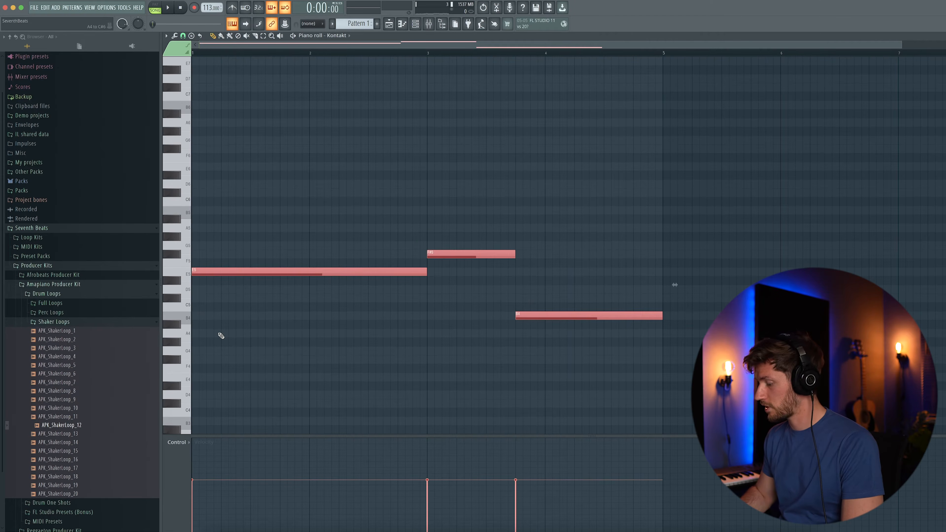
pyautogui.hotkey('ctrl', 'Down')
pyautogui.scroll(2, 228, 162)
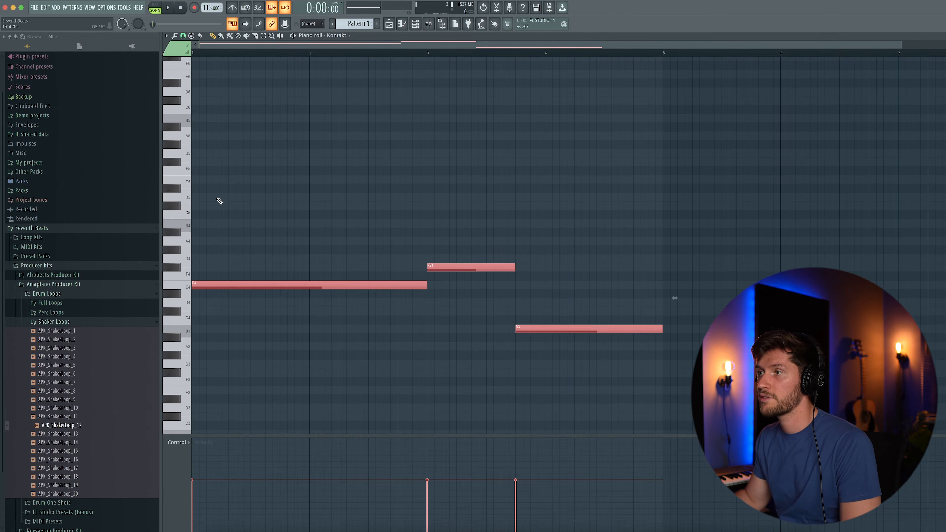
# Add D5, F#5 and B5 above the E4 bass note, extend them to its full two bars and play the chord back
pyautogui.click(216, 193)
pyautogui.moveTo(78, 96); pyautogui.dragTo(19, 84)
pyautogui.moveTo(80, 32); pyautogui.dragTo(52, 32)
pyautogui.moveTo(102, 6); pyautogui.dragTo(137, 137)
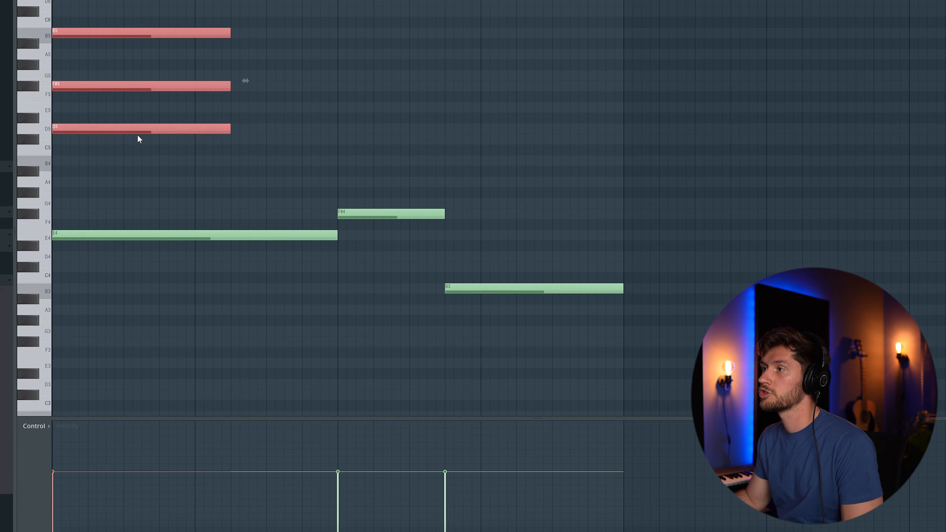
pyautogui.moveTo(232, 32); pyautogui.dragTo(335, 43)
pyautogui.press('space')
pyautogui.keyDown('ctrl'); pyautogui.click(430, 53); pyautogui.keyUp('ctrl')
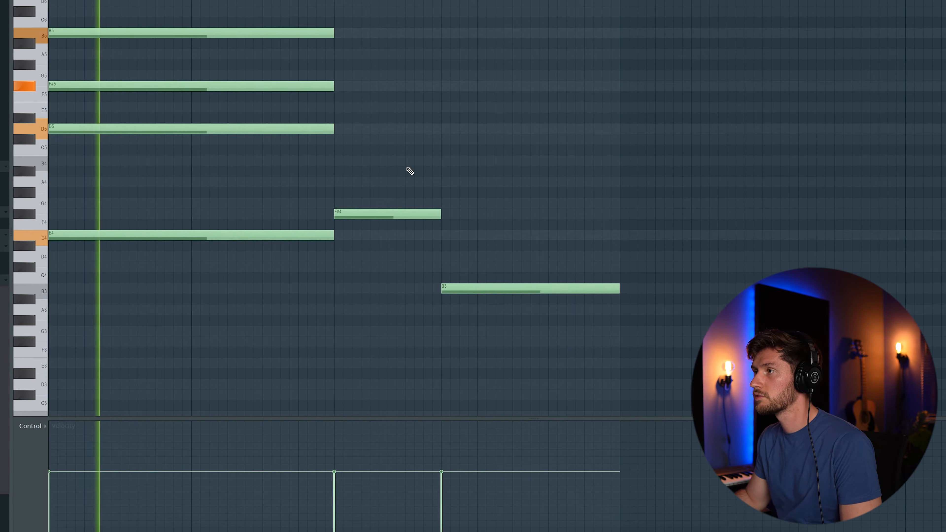
pyautogui.scroll(1, 448, 122)
pyautogui.scroll(1, 449, 122)
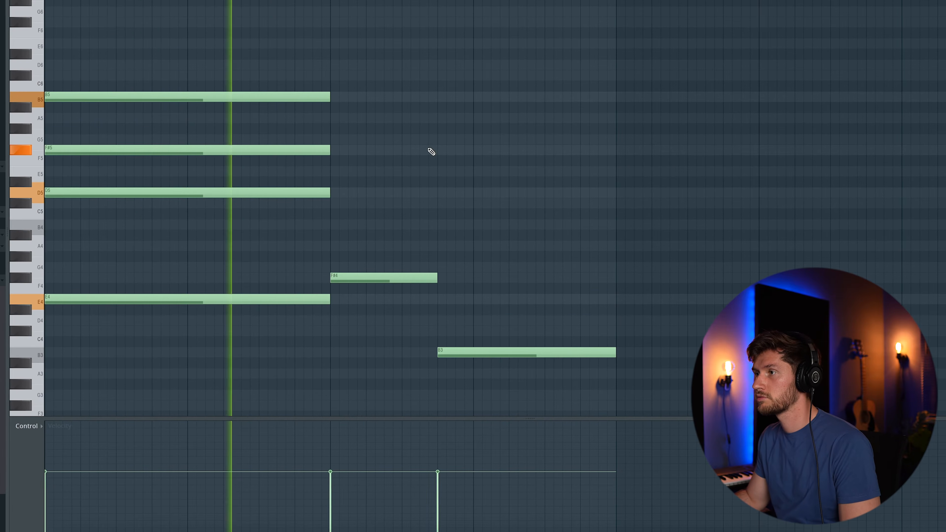
pyautogui.press('space')
# Copy the upper chord notes above the F#4 bass note as E5, G#5 and C#6, and raise the middle one to A5
pyautogui.moveTo(180, 71); pyautogui.dragTo(213, 192)
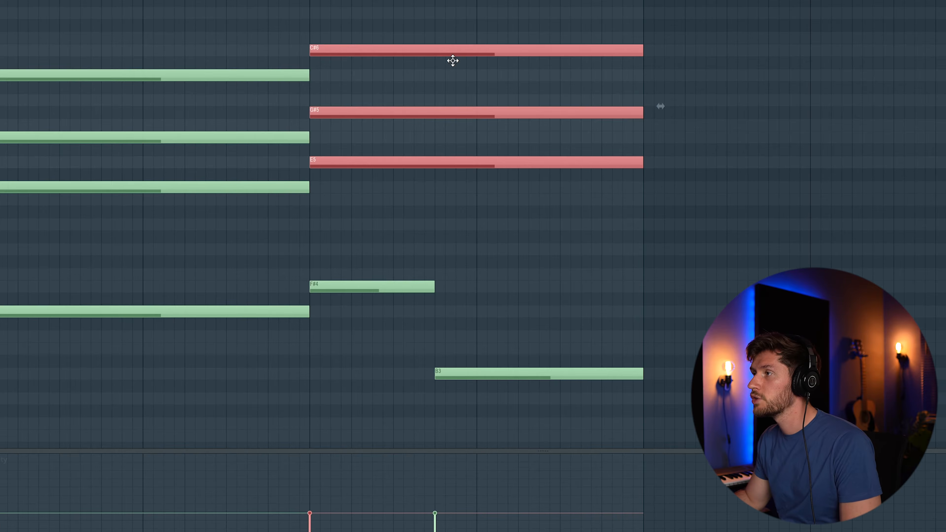
pyautogui.keyDown('ctrl'); pyautogui.click(339, 100); pyautogui.keyUp('ctrl')
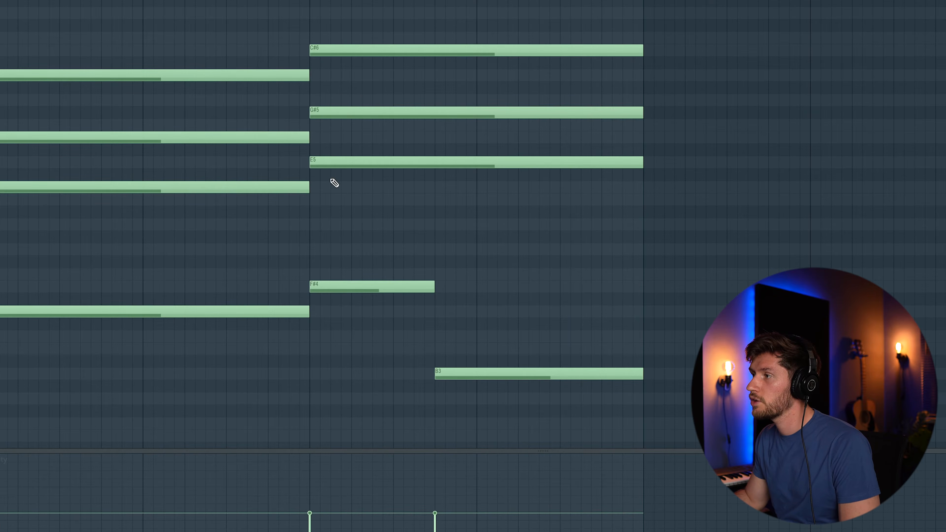
pyautogui.moveTo(324, 115); pyautogui.dragTo(327, 101)
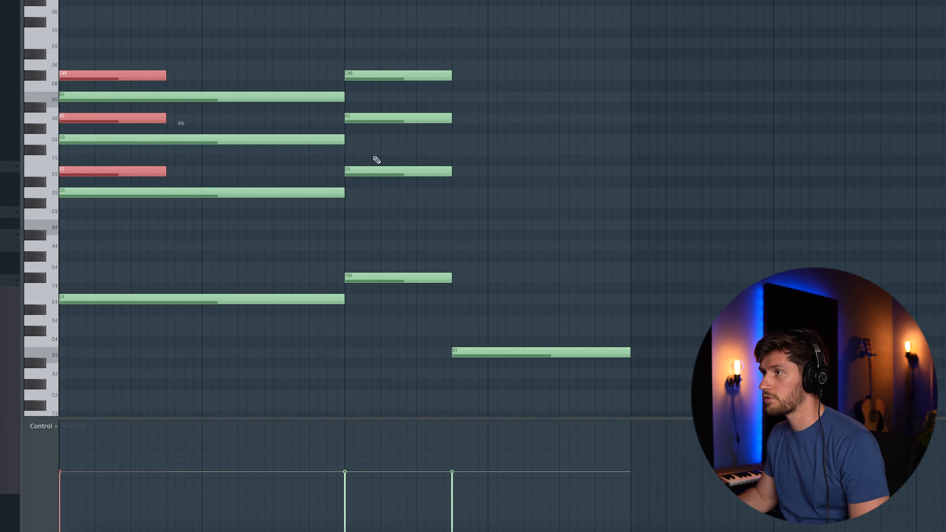
# Build the chord above the B3 bass note from a copy of the second chord, arranged as D5, F#5, A5 and C#6
pyautogui.moveTo(122, 73); pyautogui.dragTo(515, 97)
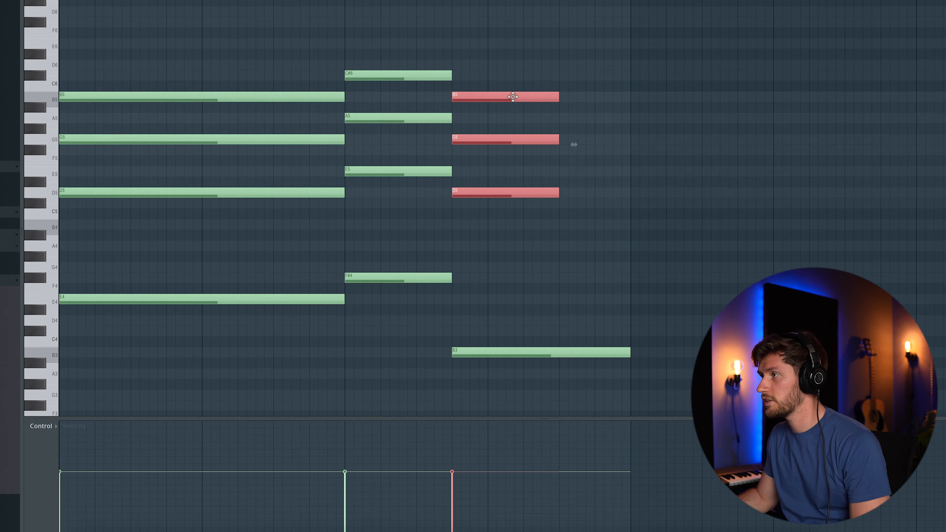
pyautogui.keyDown('ctrl'); pyautogui.click(618, 105); pyautogui.keyUp('ctrl')
pyautogui.moveTo(483, 135)
pyautogui.mouseDown()
pyautogui.moveTo(483, 125)
pyautogui.moveTo(486, 156)
pyautogui.moveTo(481, 139)
pyautogui.moveTo(473, 158)
pyautogui.moveTo(475, 149)
pyautogui.mouseUp()
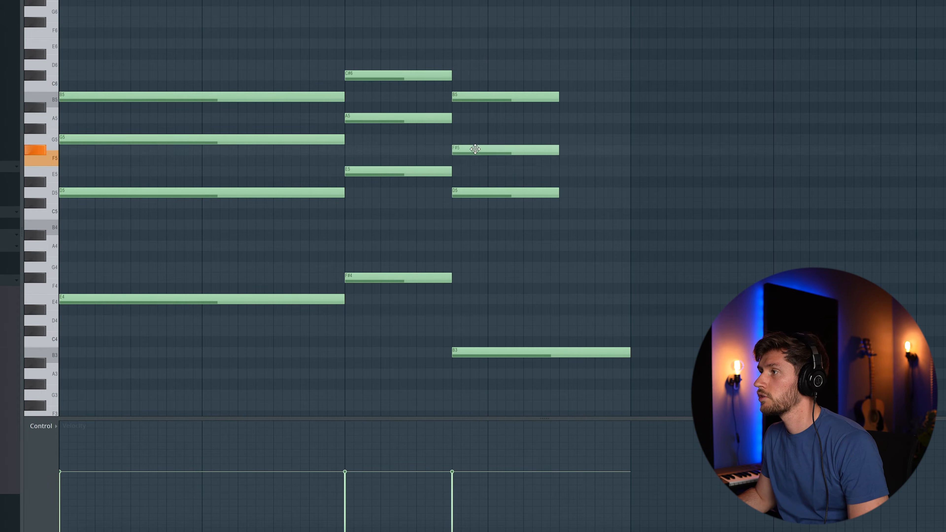
pyautogui.moveTo(476, 91); pyautogui.dragTo(452, 108)
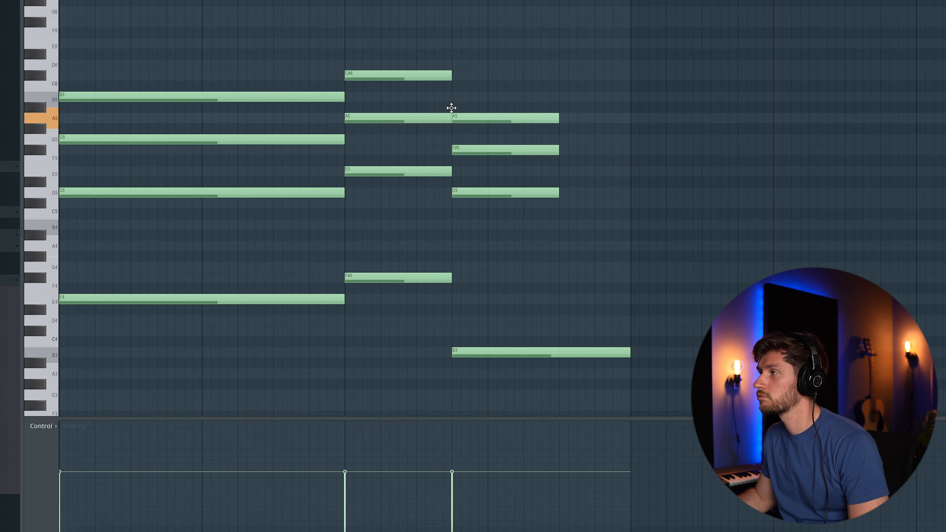
pyautogui.moveTo(458, 66)
pyautogui.mouseDown()
pyautogui.moveTo(455, 85)
pyautogui.moveTo(455, 76)
pyautogui.mouseUp()
pyautogui.moveTo(488, 27); pyautogui.dragTo(504, 198)
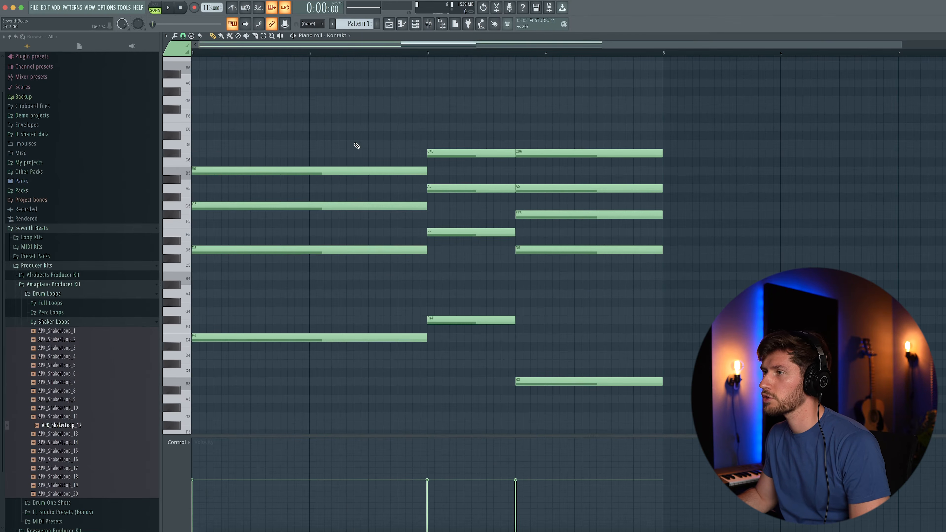
# Give the first chord both F#5 and G5, add G#5 to the second chord, and play the progression back
pyautogui.moveTo(349, 122); pyautogui.dragTo(495, 272)
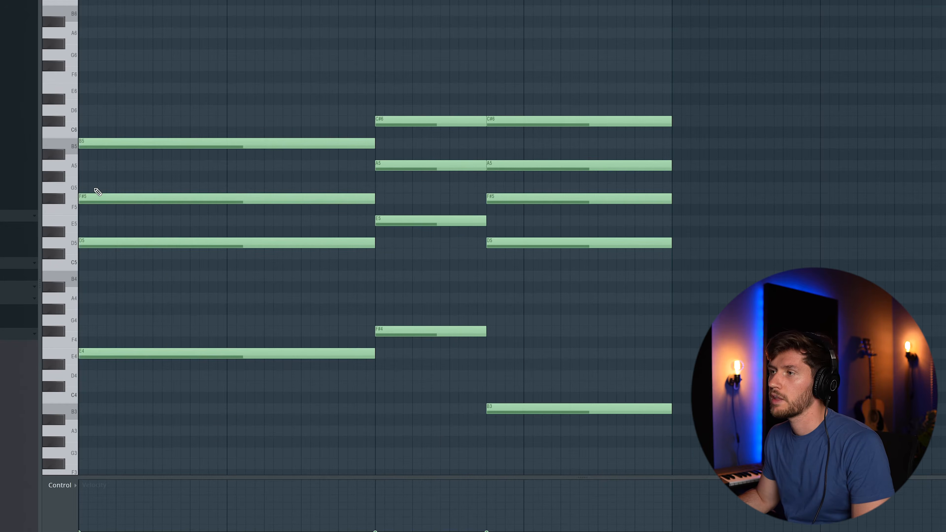
pyautogui.moveTo(204, 208); pyautogui.dragTo(171, 204)
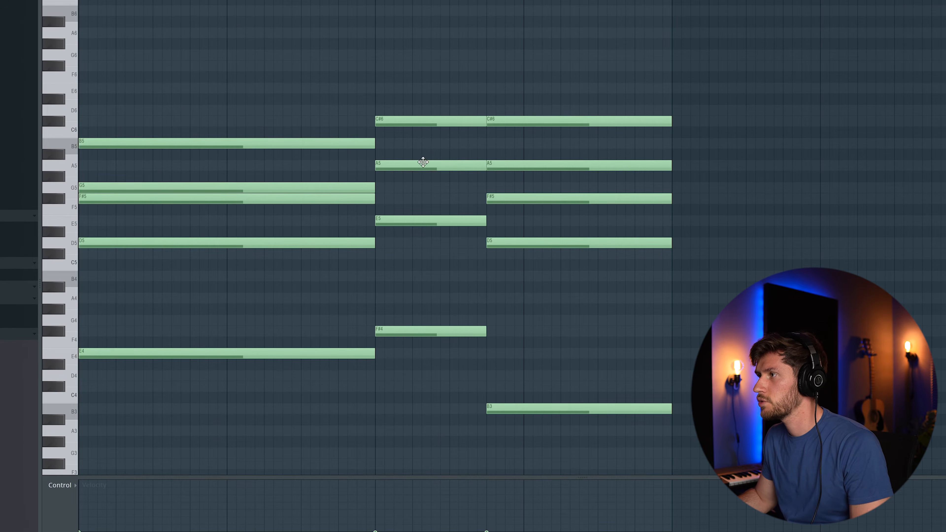
pyautogui.click(379, 178)
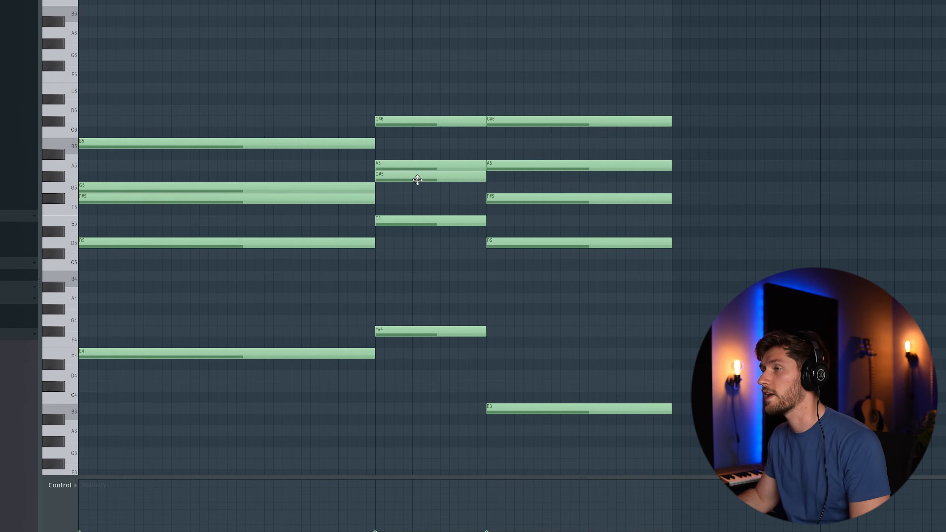
pyautogui.press('space')
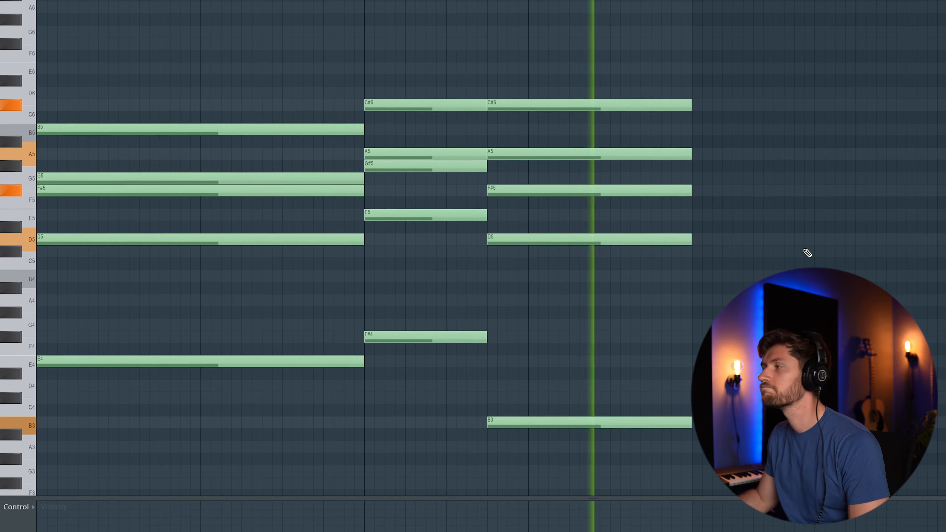
pyautogui.press('space')
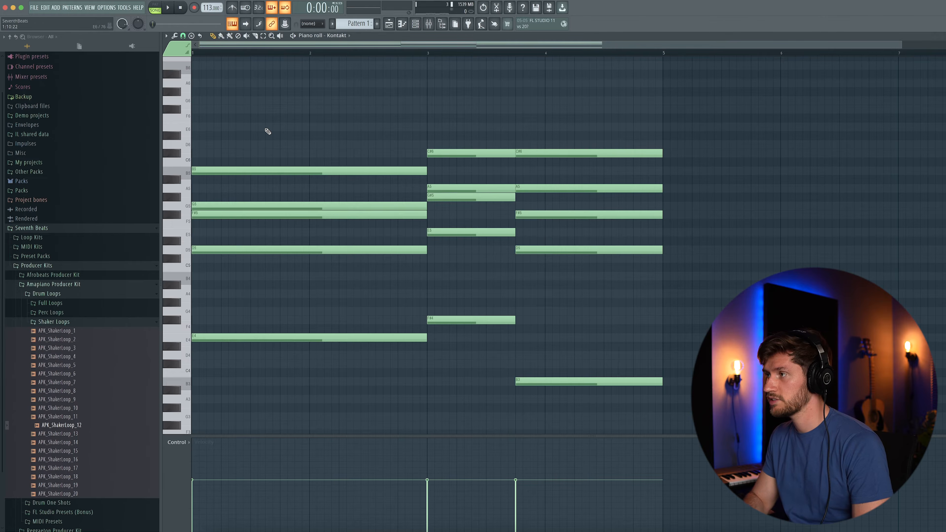
# Strum the three chords with the strumizer, using a slight start time and moderate velocity strength while preserving the note ends
pyautogui.hotkey('alt', 's')
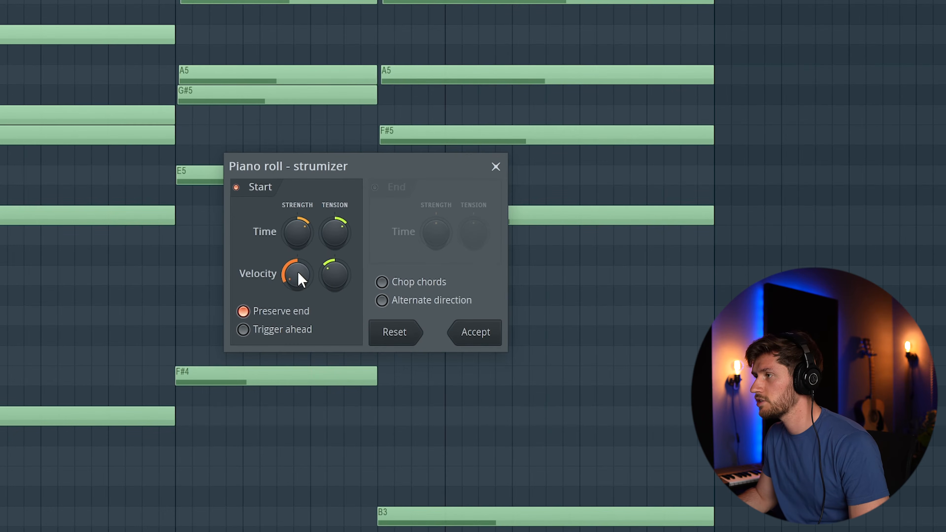
pyautogui.moveTo(297, 232); pyautogui.dragTo(293, 317)
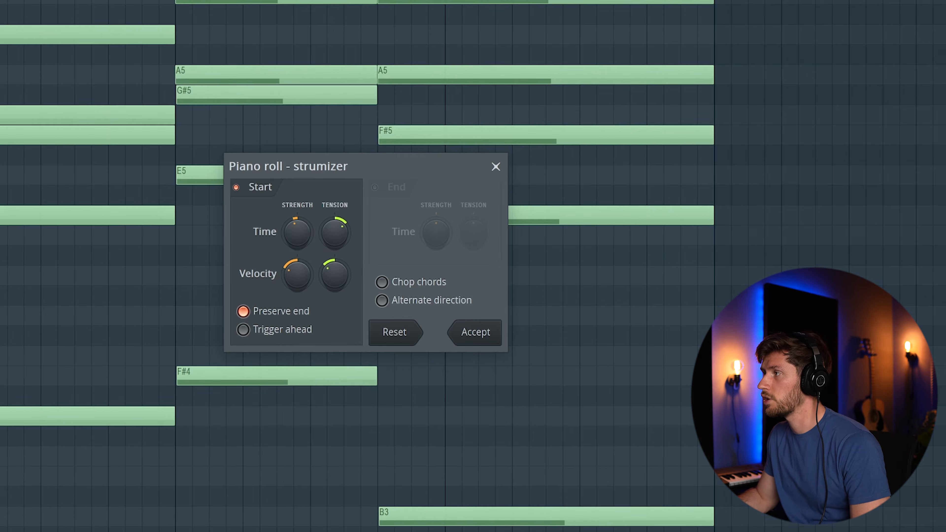
pyautogui.moveTo(297, 232); pyautogui.dragTo(297, 205)
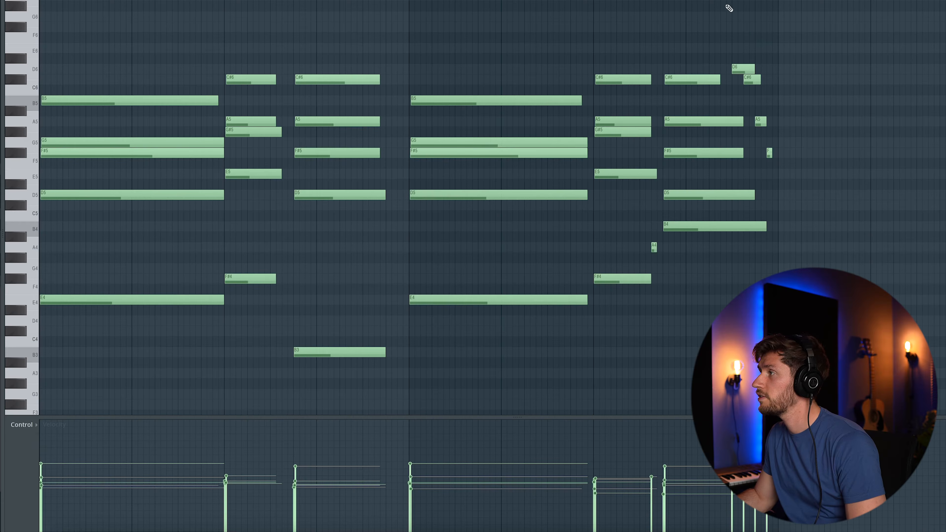
# Play back the eight-bar chord progression, including the short melodic run at its end
pyautogui.moveTo(734, 22); pyautogui.dragTo(797, 191)
pyautogui.keyDown('ctrl'); pyautogui.click(785, 107); pyautogui.keyUp('ctrl')
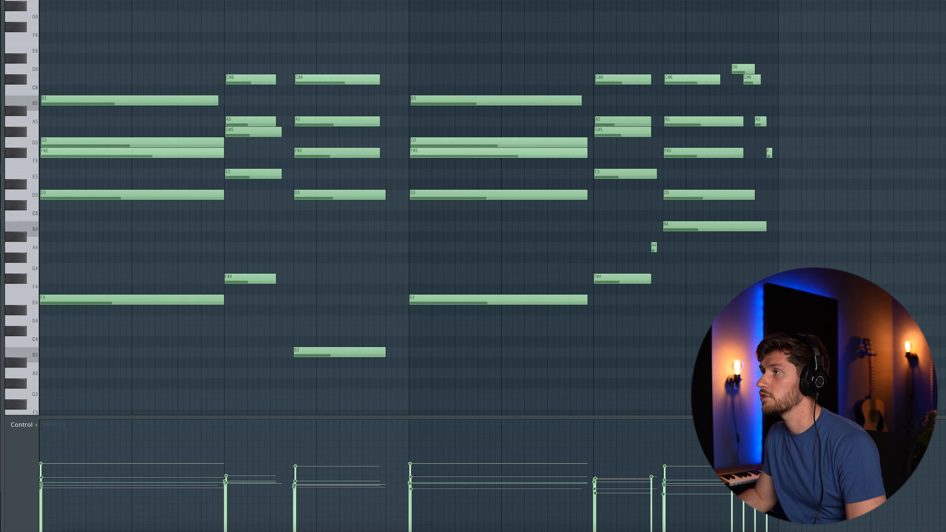
pyautogui.scroll(-1, 491, 209)
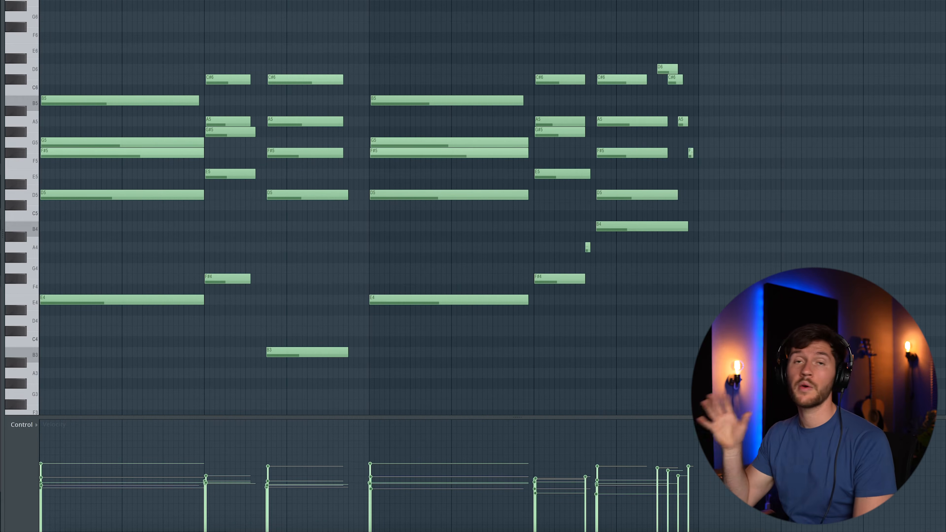
pyautogui.press('space')
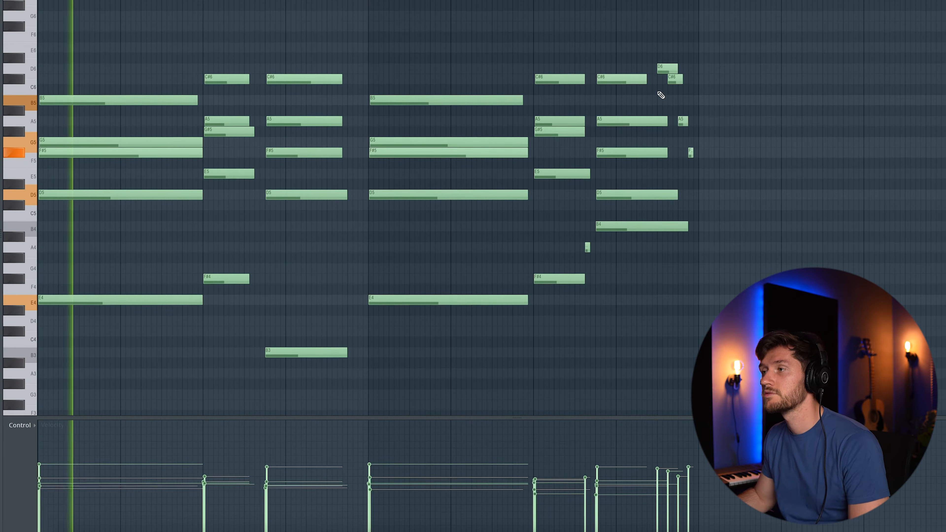
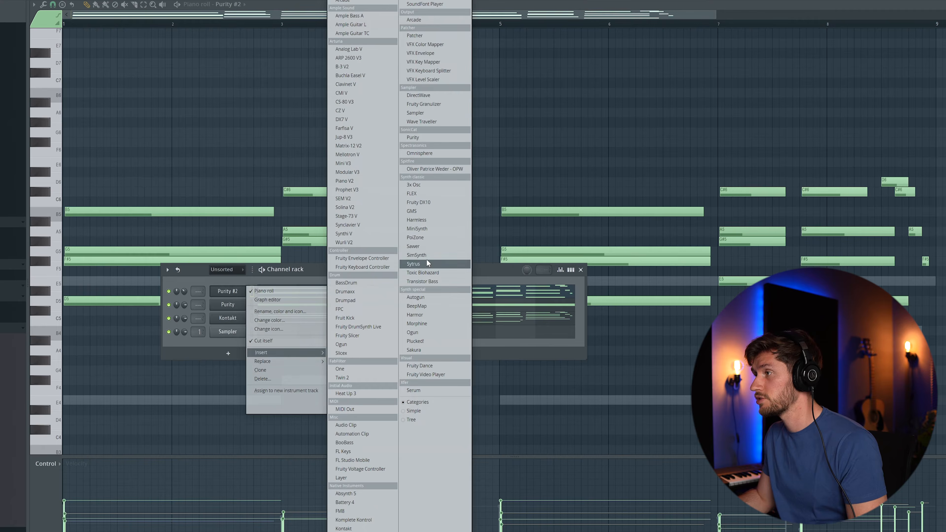
# Insert a Sytrus channel and load its Smooth 2 preset
pyautogui.click(427, 263)
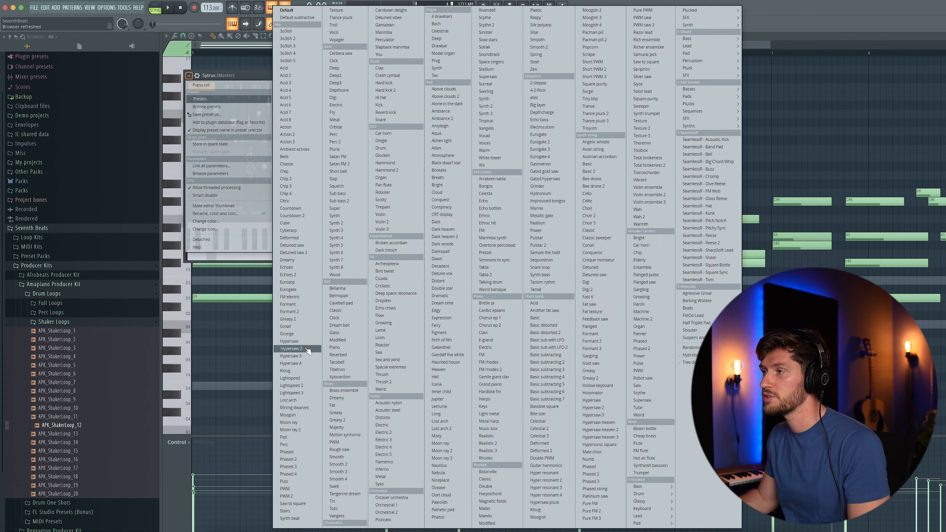
pyautogui.click(347, 466)
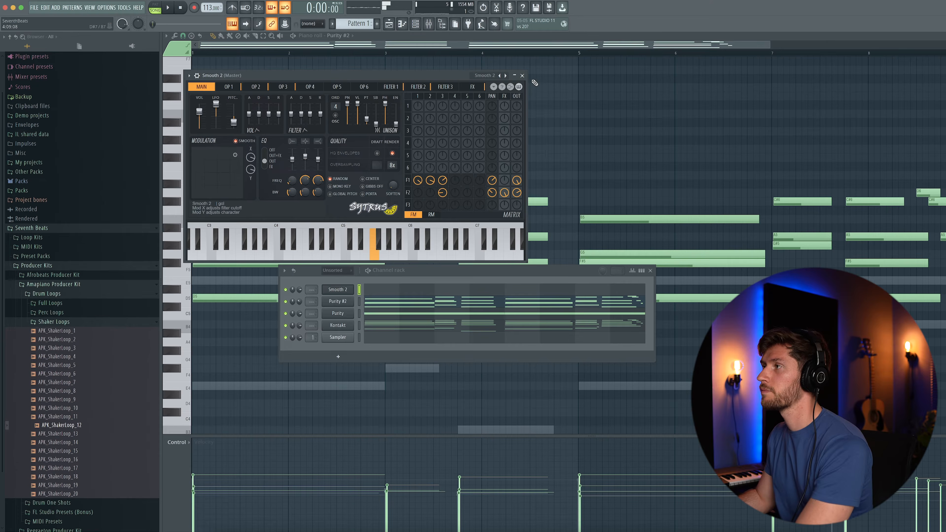
pyautogui.click(522, 76)
# Extend the row of short B4 notes in Smooth 2 to eight notes at the same half-bar spacing during playback
pyautogui.click(401, 291)
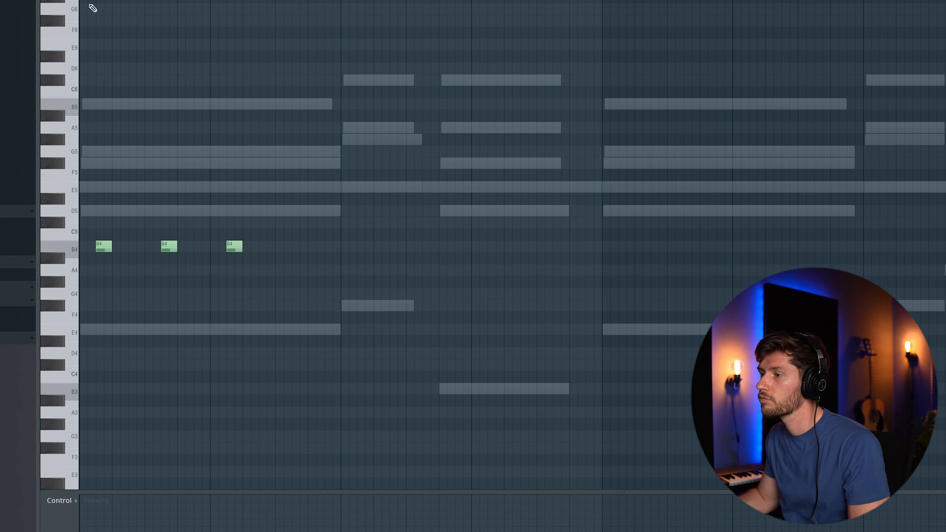
pyautogui.press('space')
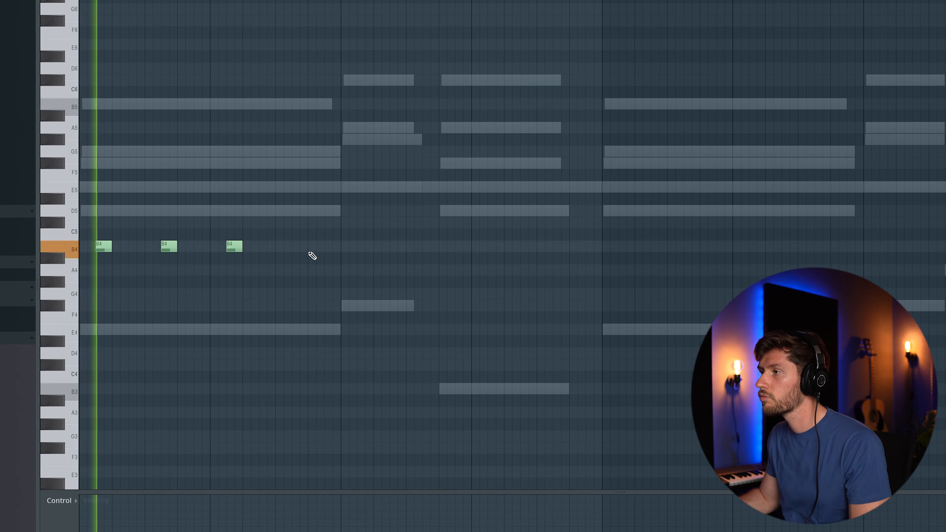
pyautogui.click(300, 246)
pyautogui.click(364, 247)
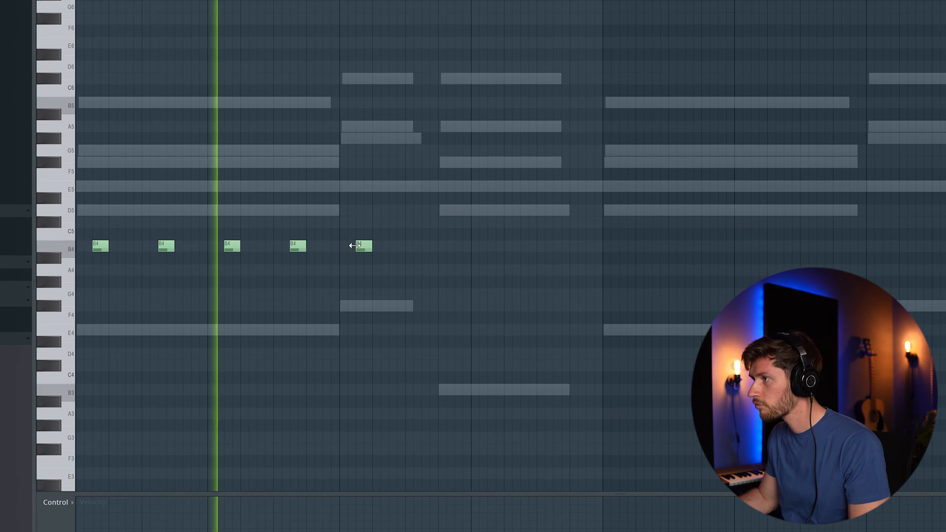
pyautogui.click(430, 247)
pyautogui.click(495, 246)
pyautogui.click(561, 246)
# Lower all the Smooth 2 notes one octave to B3 and duplicate them across the next four bars
pyautogui.hotkey('ctrl', 'a')
pyautogui.hotkey('ctrl', 'Down')
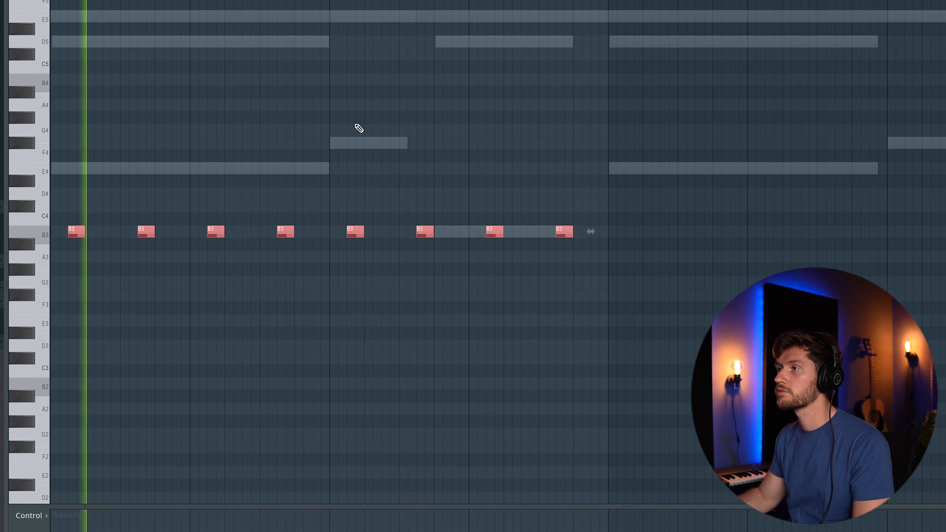
pyautogui.hotkey('ctrl', 'd')
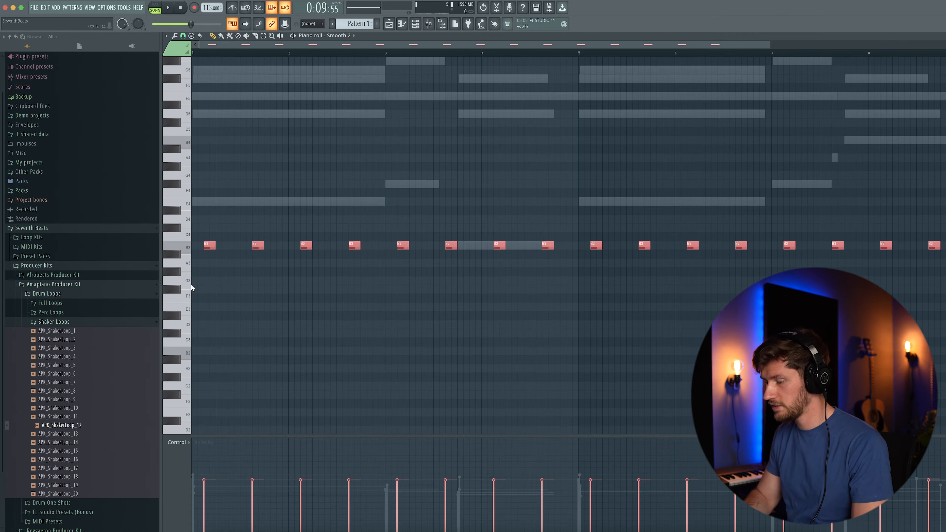
# Insert another Purity channel and load the Ocarina preset from the Woodwind category
pyautogui.click(416, 25)
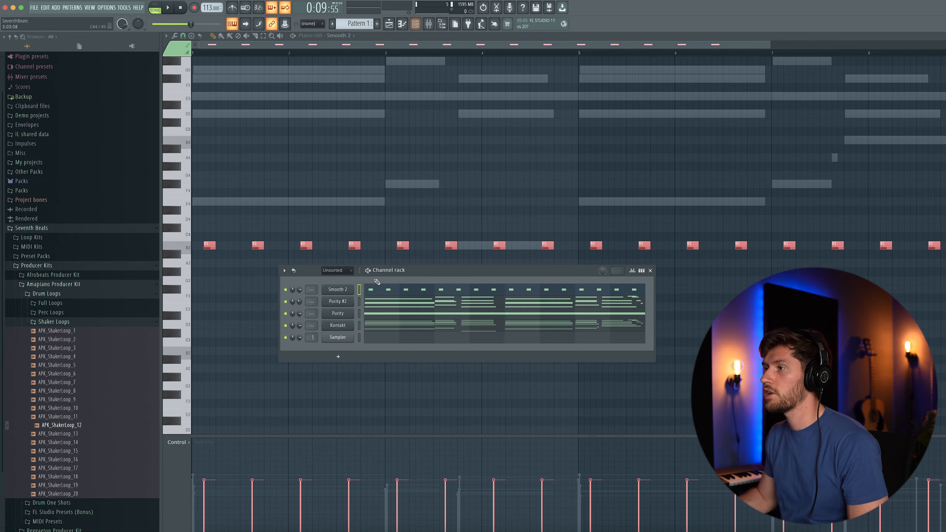
pyautogui.rightClick(343, 289)
pyautogui.moveTo(374, 314)
pyautogui.click(508, 198)
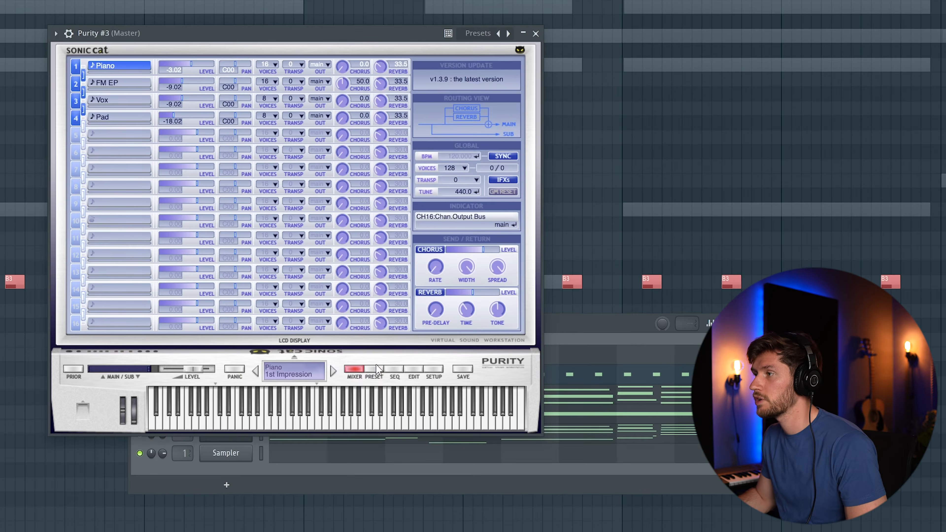
pyautogui.click(374, 368)
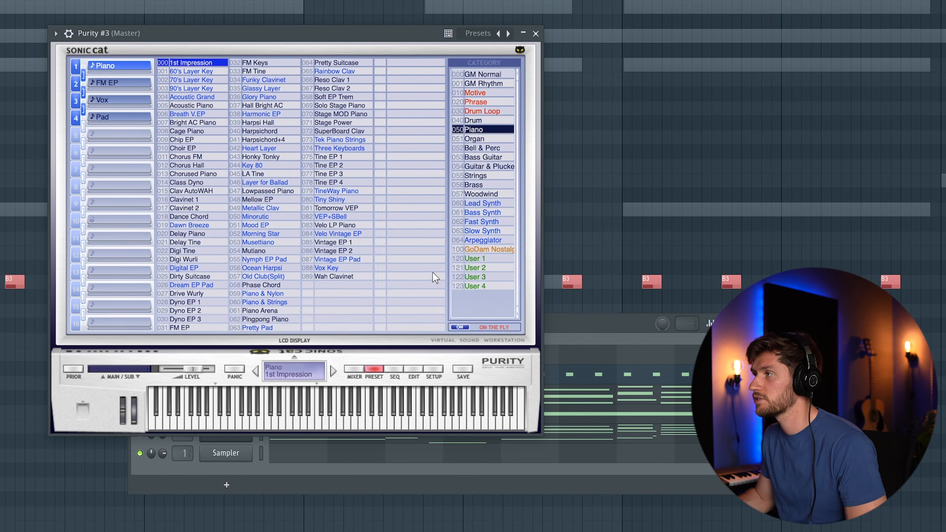
pyautogui.click(481, 194)
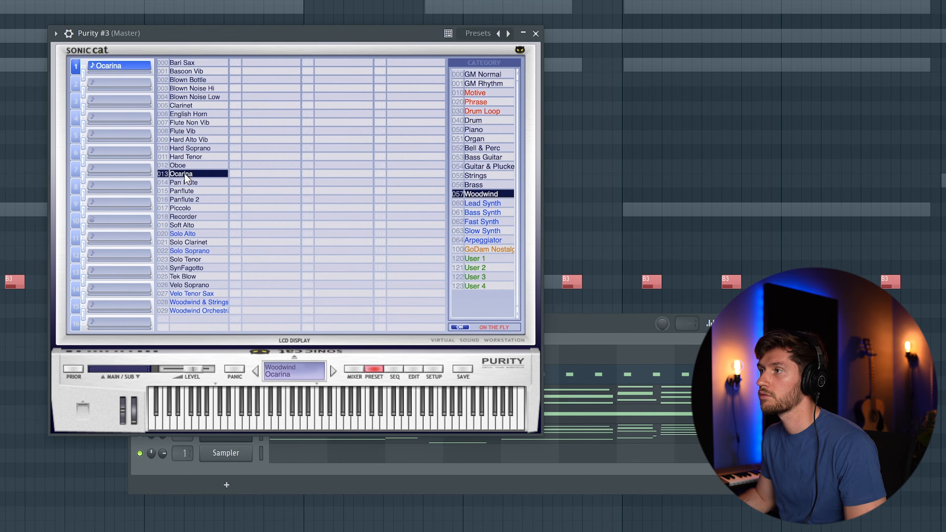
pyautogui.click(535, 33)
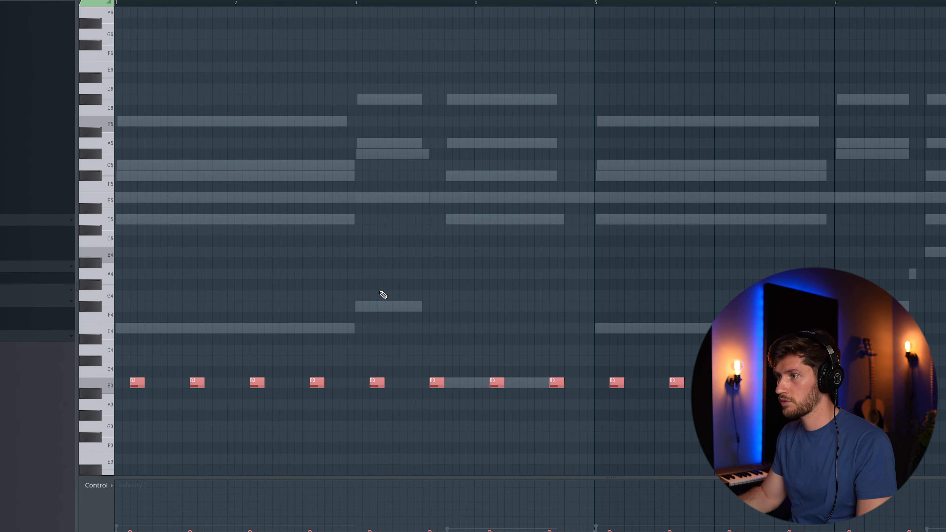
# Raise the copied B3 notes in Purity #3 two octaves to B5, fill them in to one per beat and play them back
pyautogui.hotkey('ctrl', 'Up')
pyautogui.hotkey('ctrl', 'Up')
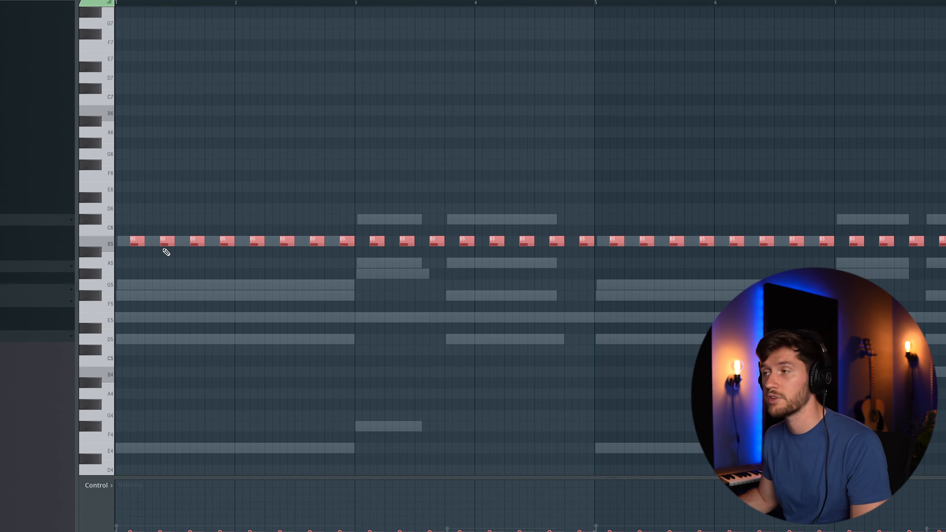
pyautogui.press('space')
pyautogui.keyDown('ctrl'); pyautogui.click(366, 169); pyautogui.keyUp('ctrl')
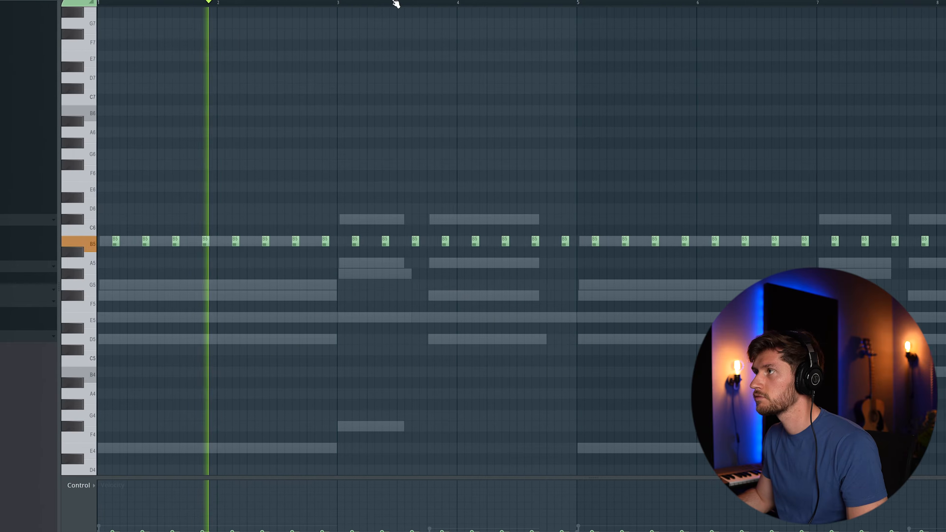
# Insert a Fruity DX10 channel and load its eFlute preset
pyautogui.press('F6')
pyautogui.moveTo(339, 270); pyautogui.dragTo(320, 261)
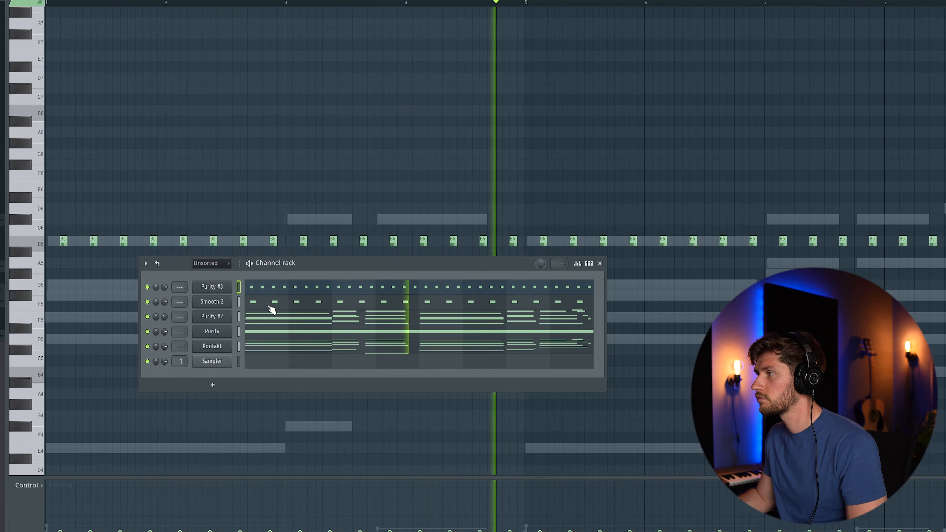
pyautogui.rightClick(223, 286)
pyautogui.moveTo(265, 354)
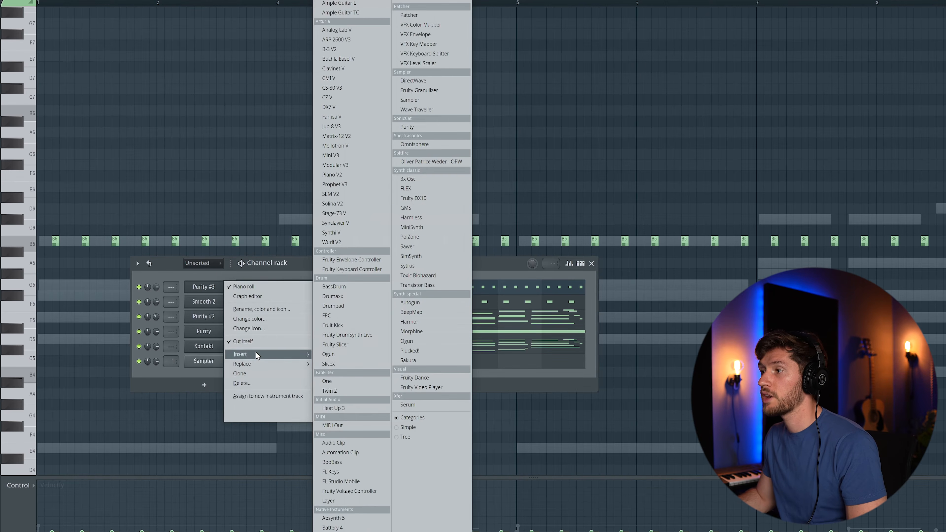
pyautogui.click(414, 198)
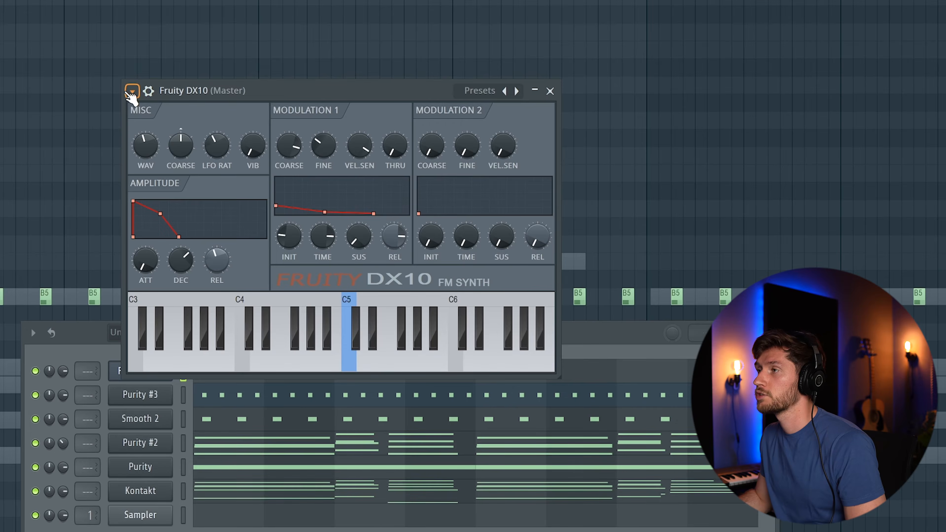
pyautogui.click(131, 92)
pyautogui.moveTo(177, 140)
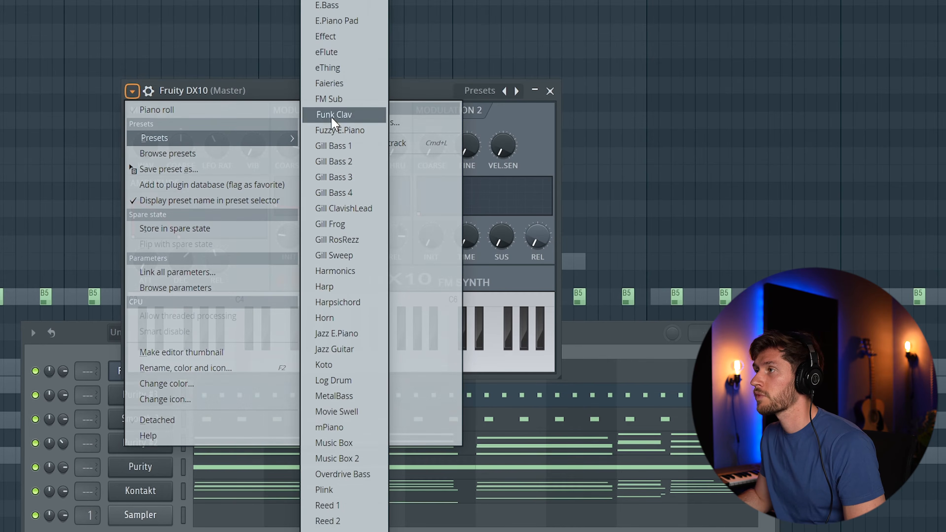
pyautogui.click(328, 52)
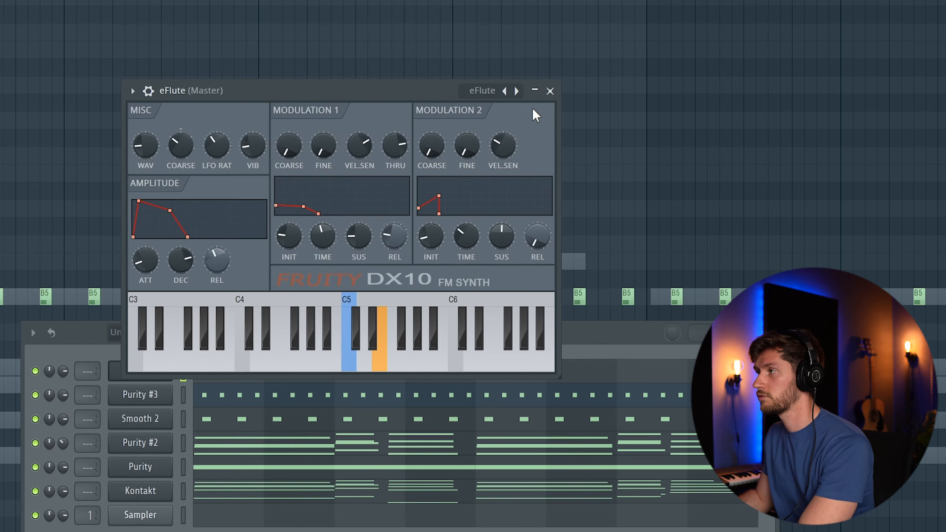
pyautogui.click(550, 92)
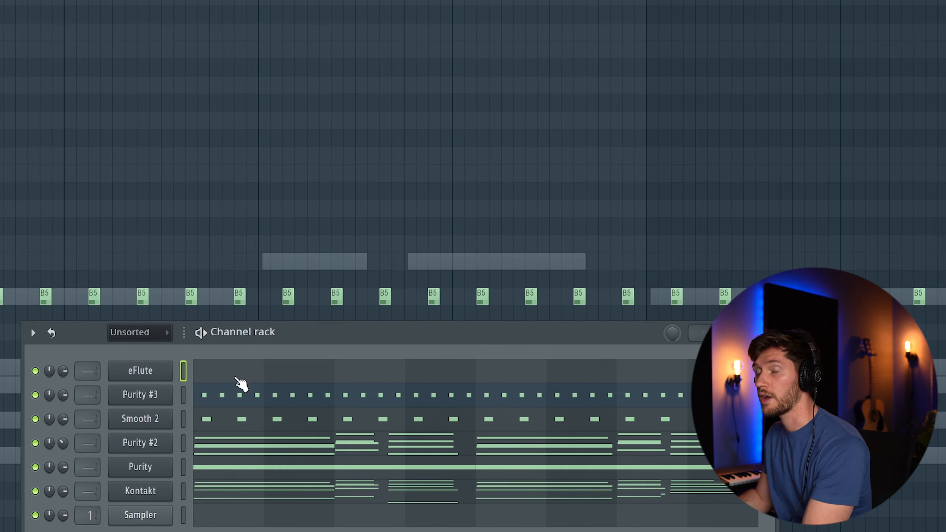
# Copy Kontakt's first three bass notes into eFlute, close their gaps, repeat them for the next four bars and lower them to E3, F#3 and B2
pyautogui.click(257, 498)
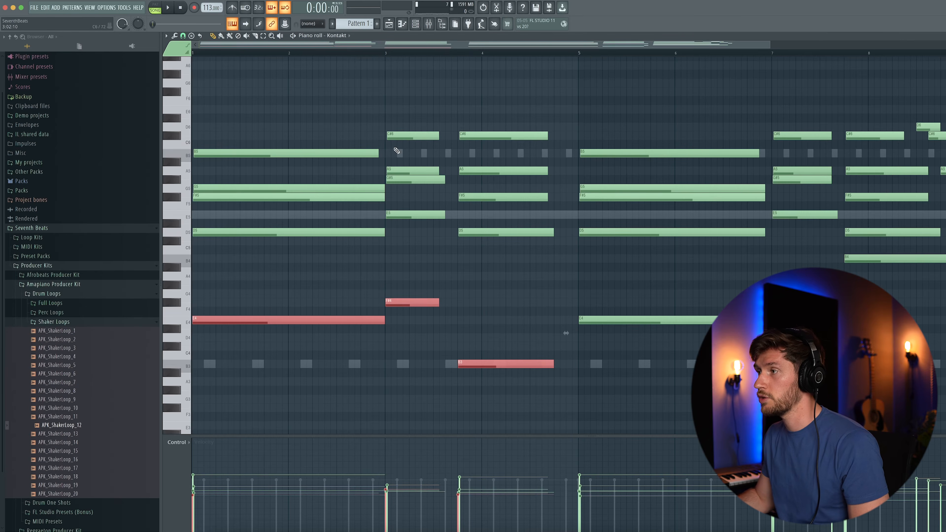
pyautogui.click(414, 24)
pyautogui.click(366, 287)
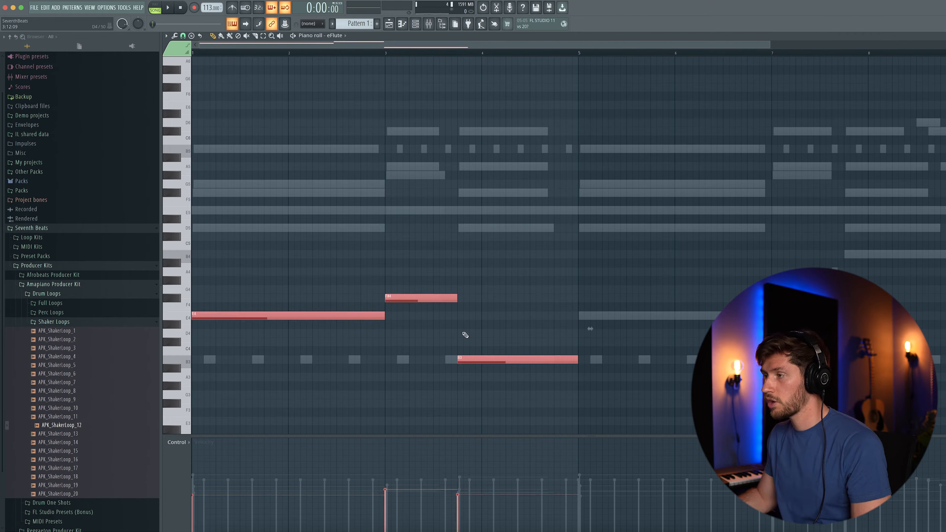
pyautogui.hotkey('ctrl', 'b')
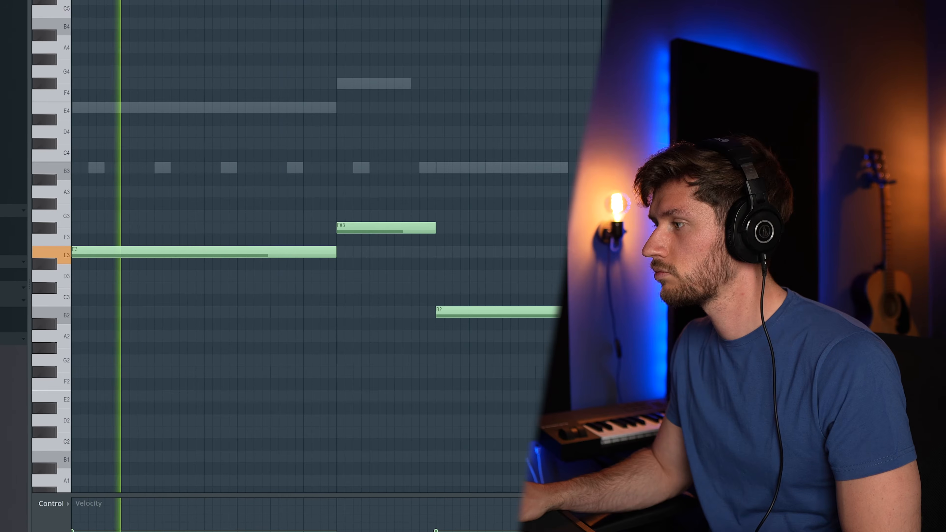
pyautogui.press('F6')
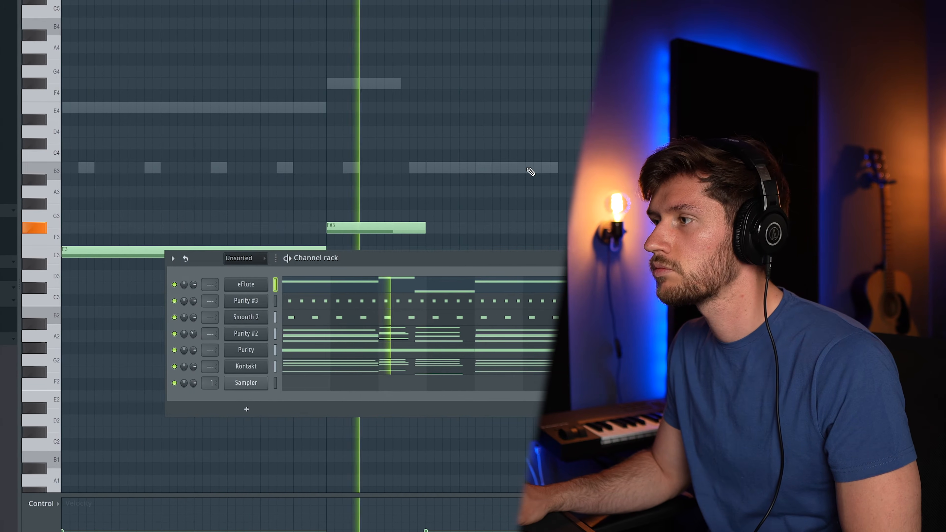
pyautogui.press('F6')
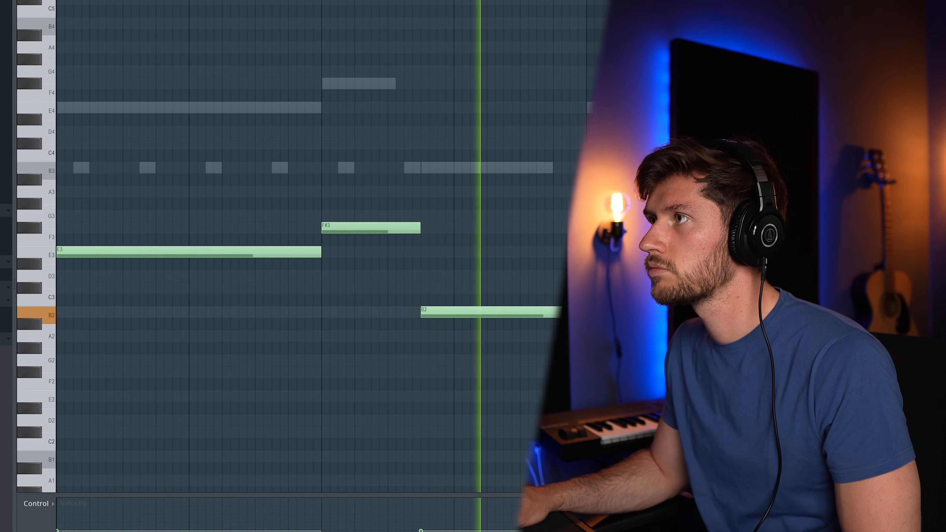
# Insert a second Kontakt channel and load the TC.nki electric guitar instrument
pyautogui.press('F6')
pyautogui.rightClick(332, 346)
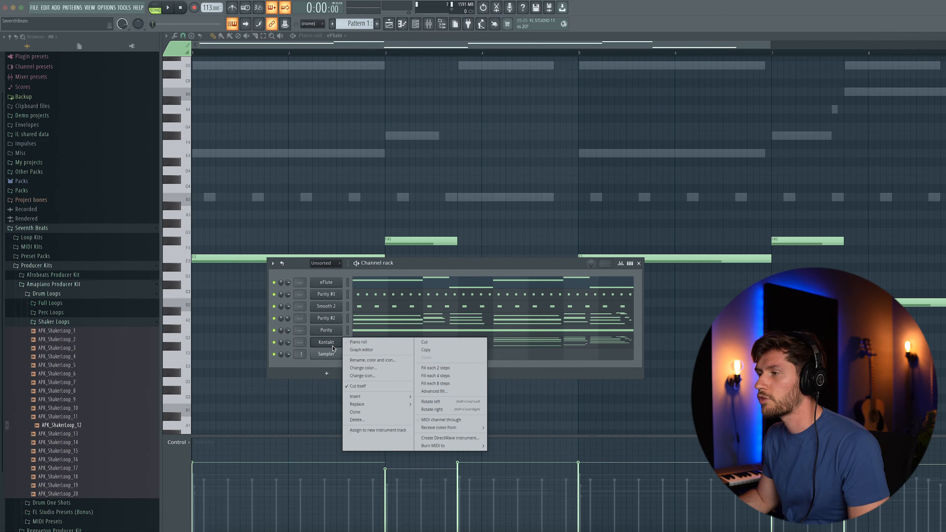
pyautogui.moveTo(379, 396)
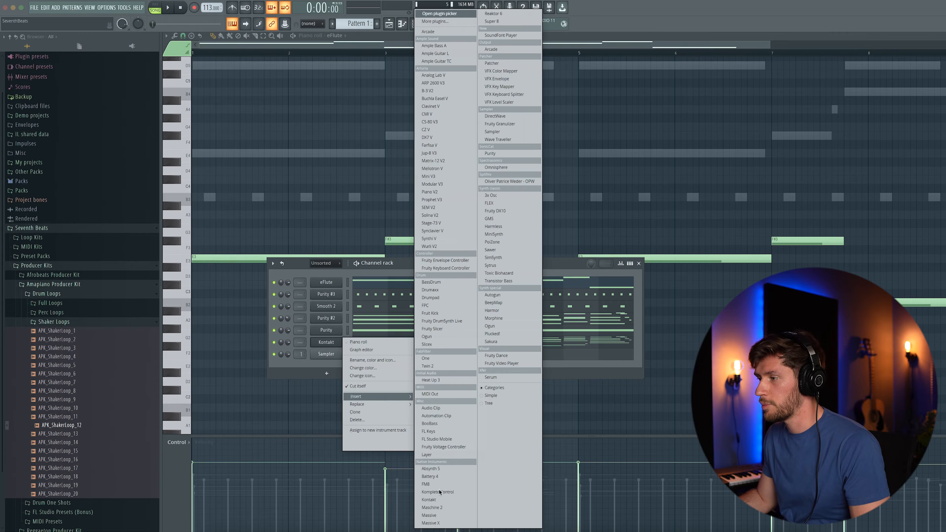
pyautogui.click(429, 499)
pyautogui.click(342, 292)
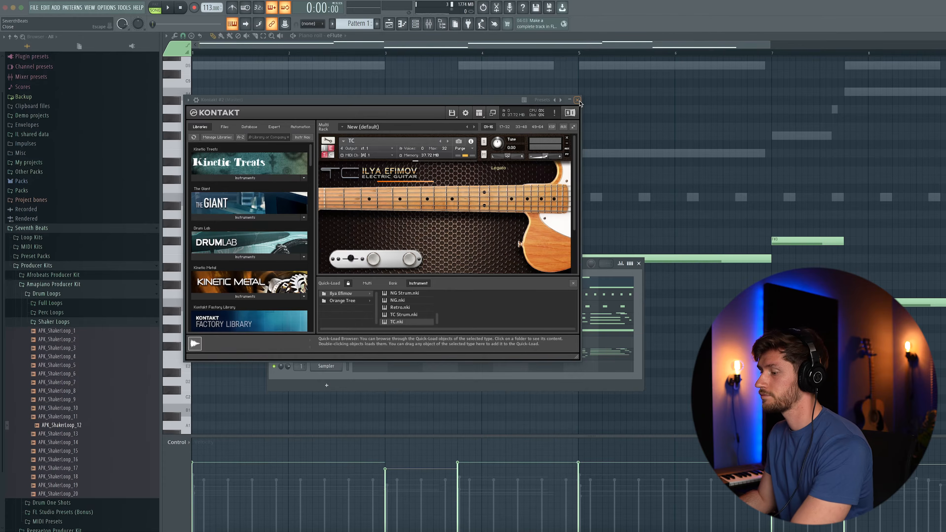
# Copy the F#5 and E5 notes of Kontakt's chords across all eight bars into Kontakt #2's piano roll and play them back
pyautogui.click(578, 110)
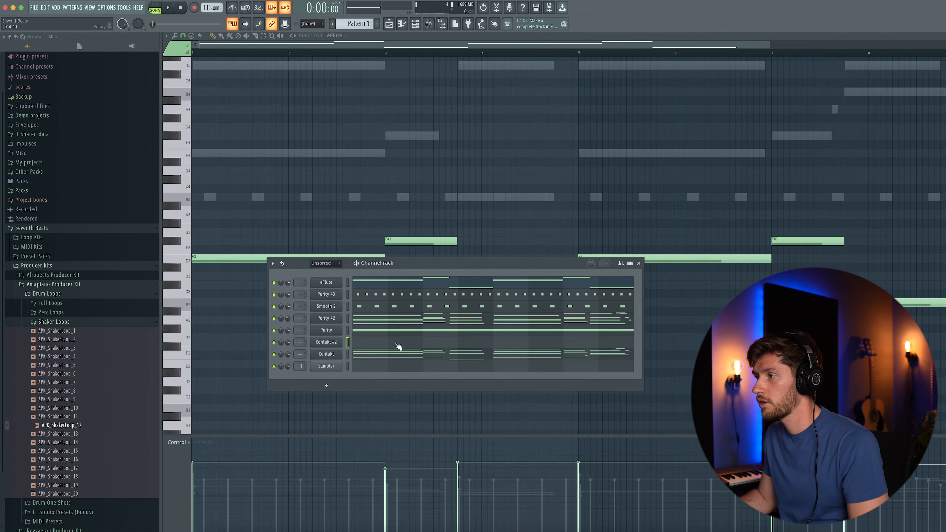
pyautogui.click(398, 352)
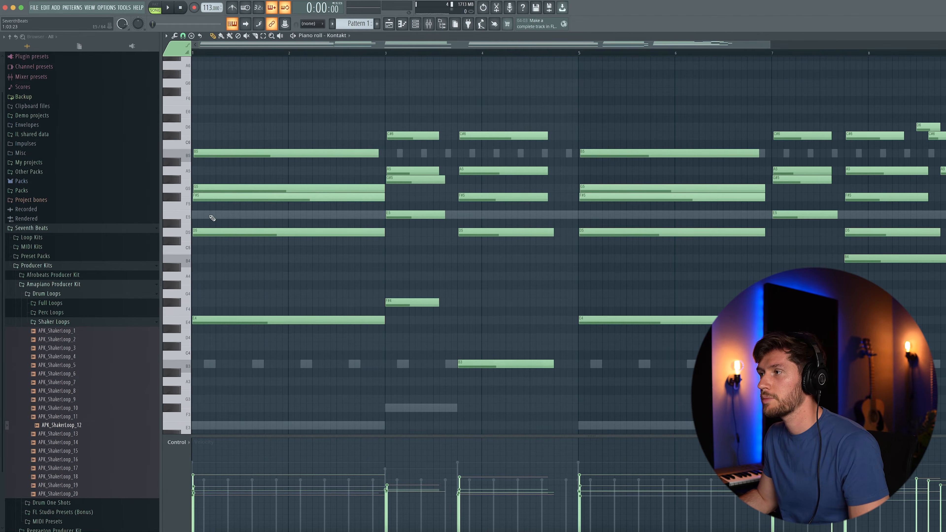
pyautogui.moveTo(191, 205); pyautogui.dragTo(185, 216)
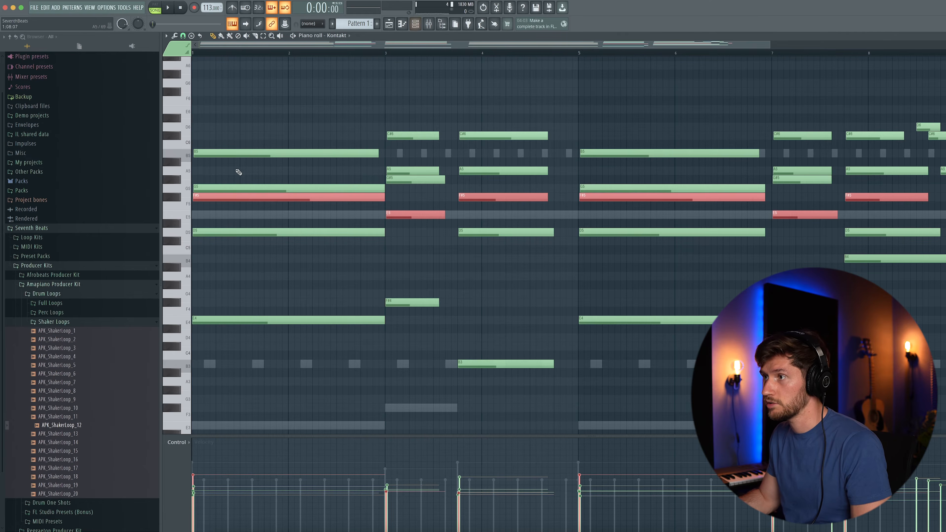
pyautogui.click(415, 24)
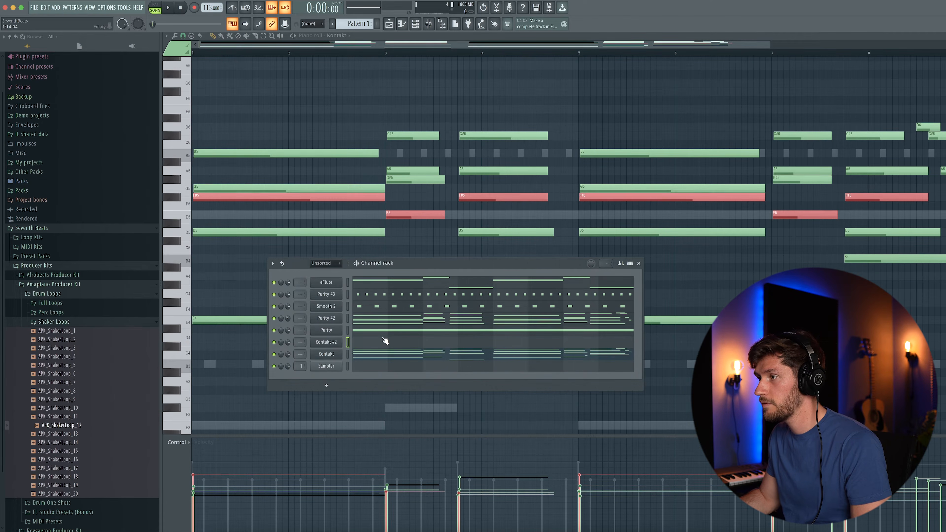
pyautogui.click(385, 340)
pyautogui.hotkey('ctrl', 'v')
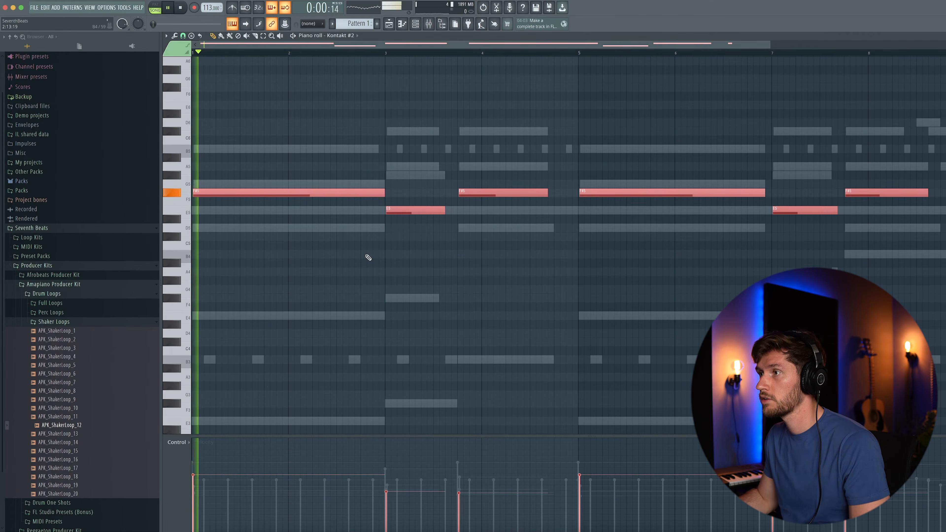
pyautogui.click(462, 148)
pyautogui.scroll(1, 573, 176)
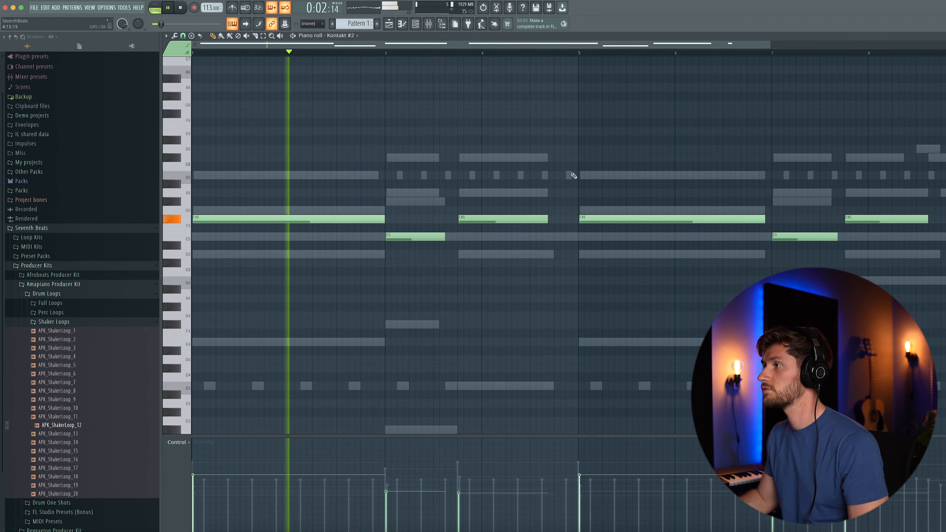
# Try raising Kontakt #2's third note to A5, and undo the change
pyautogui.moveTo(478, 219); pyautogui.dragTo(479, 192)
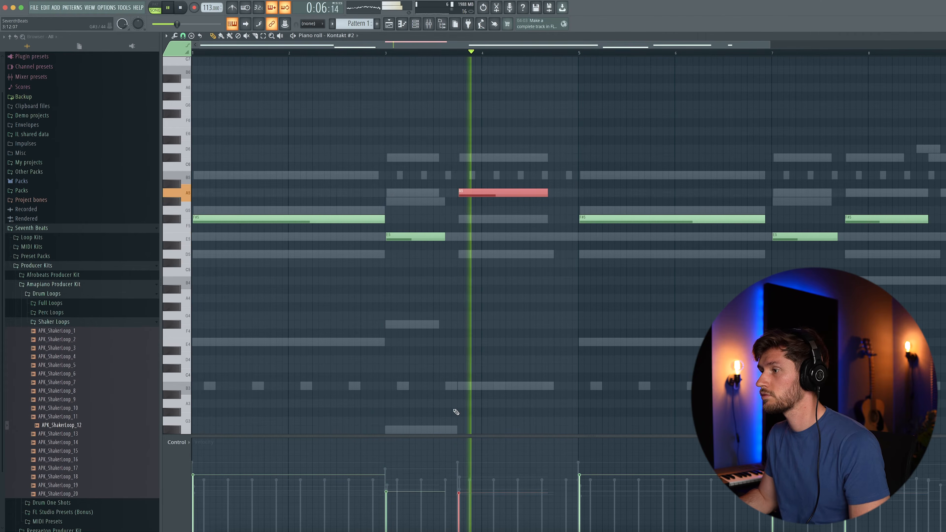
pyautogui.press('space')
pyautogui.hotkey('ctrl', 'z')
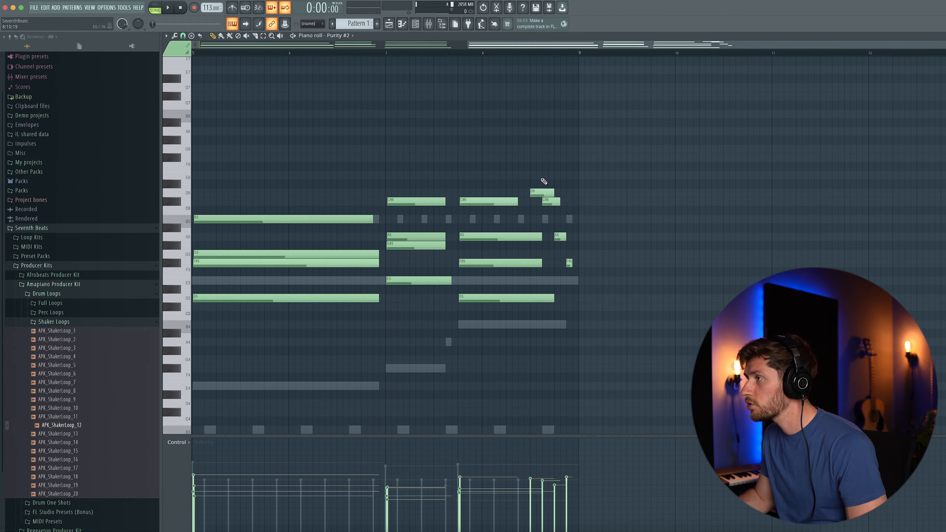
# Copy Purity #2's closing D6, C#6, A5 and F#5 run into Kontakt #2 at the end of bar 8 and play it back
pyautogui.moveTo(587, 277); pyautogui.dragTo(587, 278)
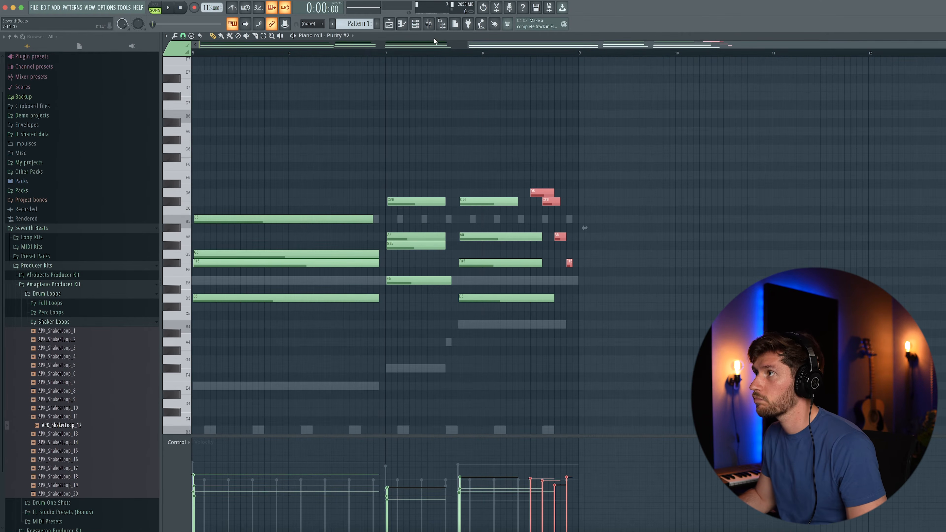
pyautogui.click(416, 25)
pyautogui.click(445, 343)
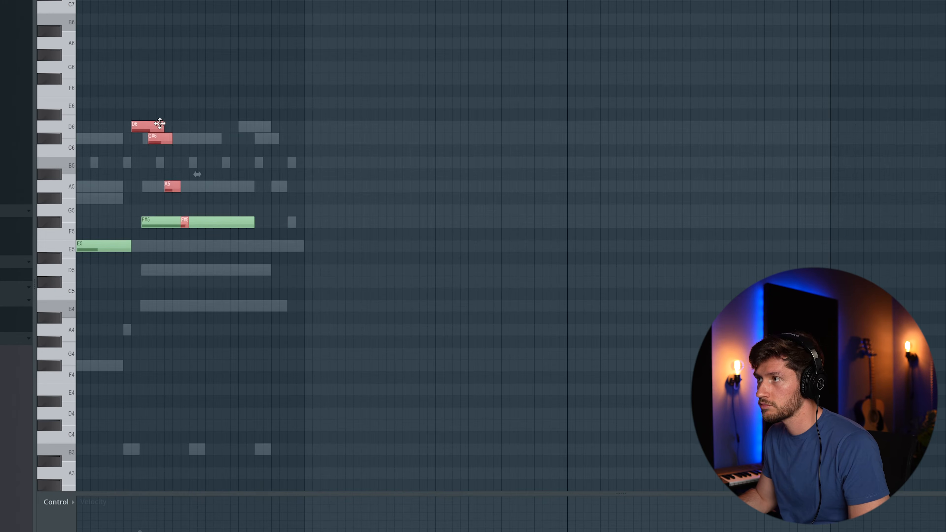
pyautogui.moveTo(160, 123); pyautogui.dragTo(256, 121)
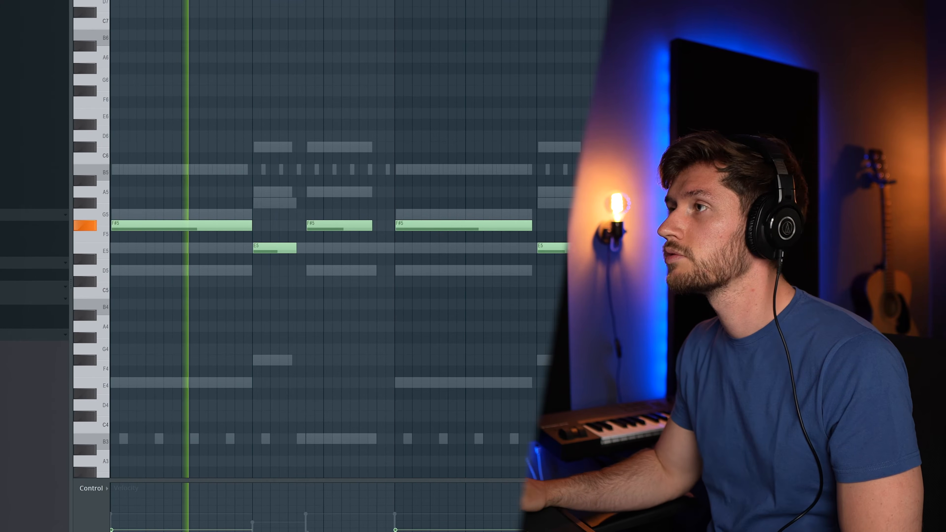
pyautogui.press('F6')
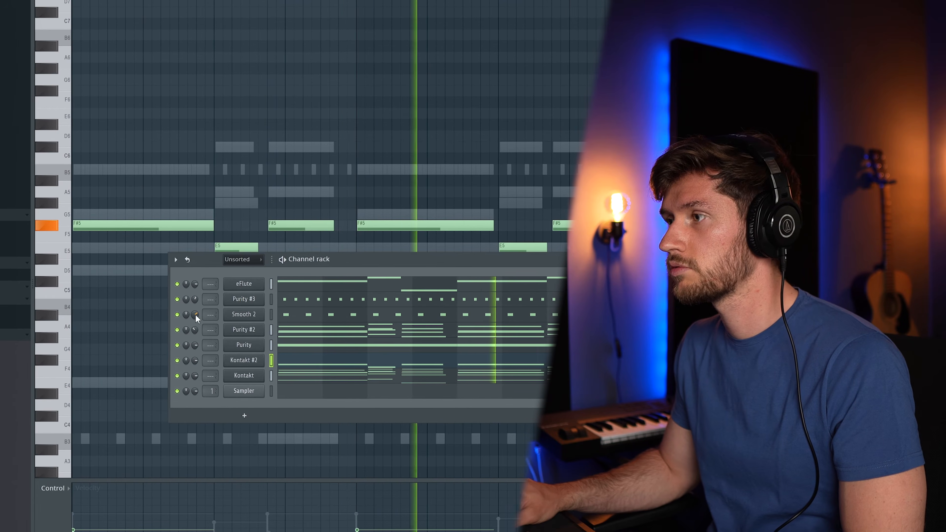
pyautogui.press('F6')
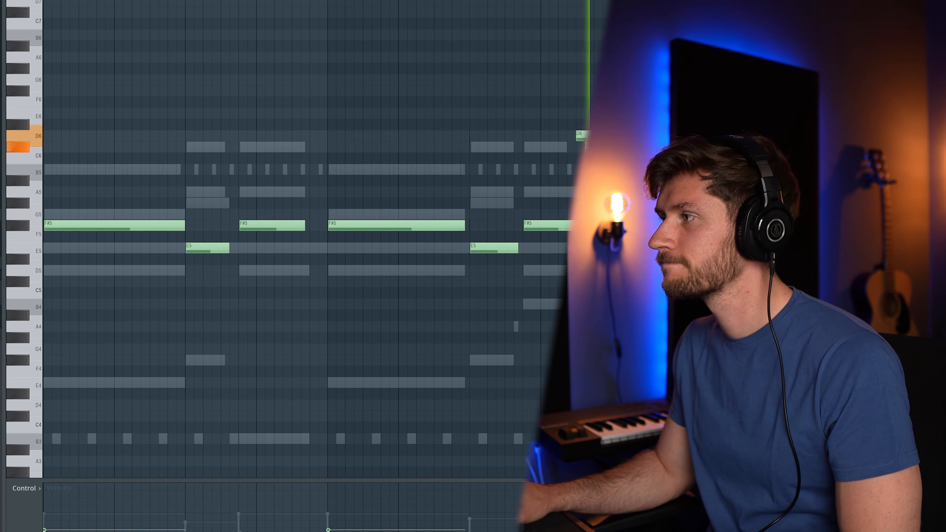
# Load APK_Kick_10 from the Amapiano kit's kick one-shots into the empty Sampler channel
pyautogui.press('F6')
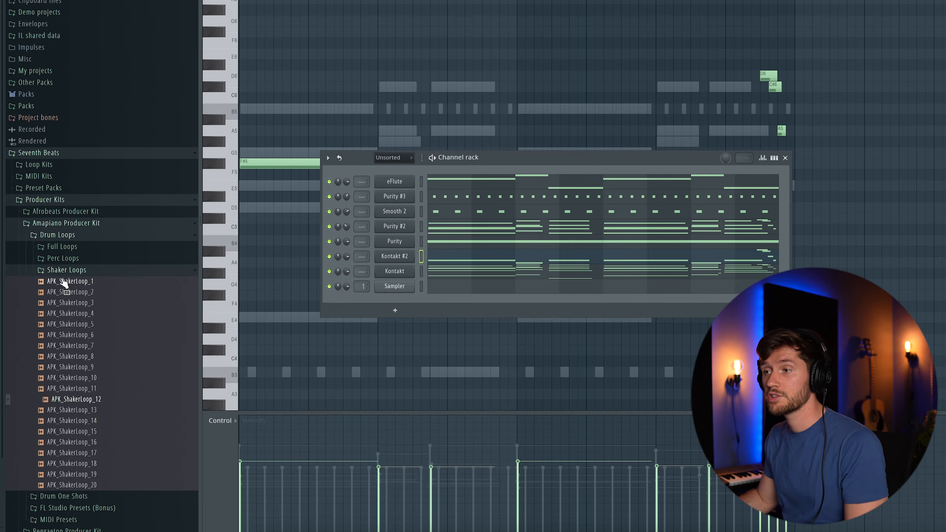
pyautogui.click(65, 278)
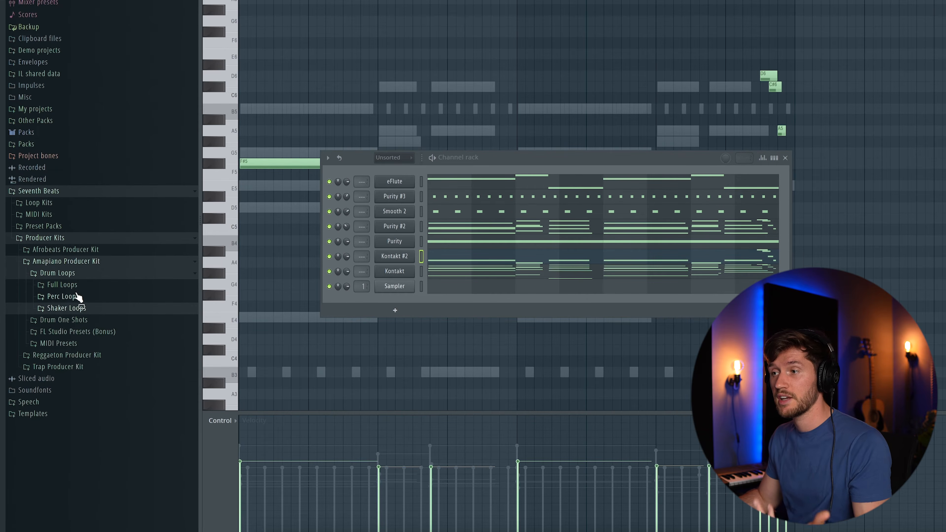
pyautogui.click(73, 320)
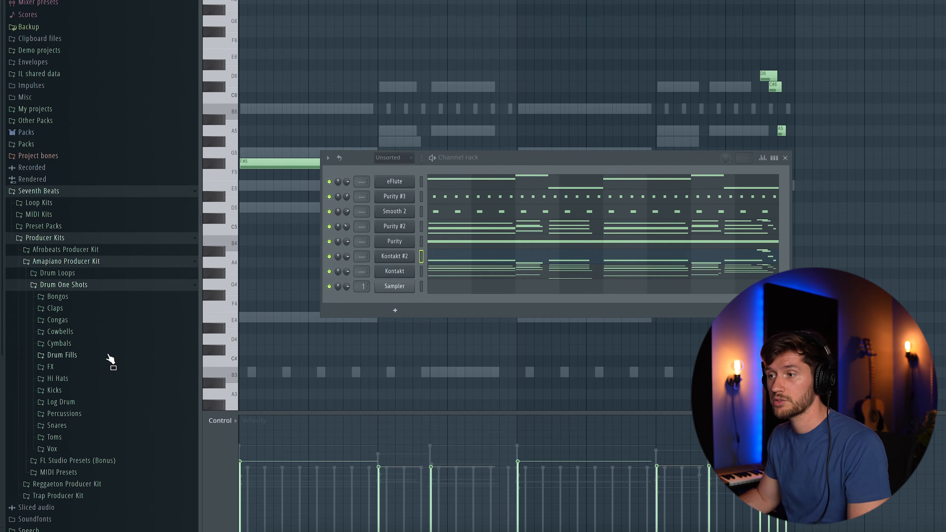
pyautogui.click(85, 392)
pyautogui.scroll(-5, 93, 260)
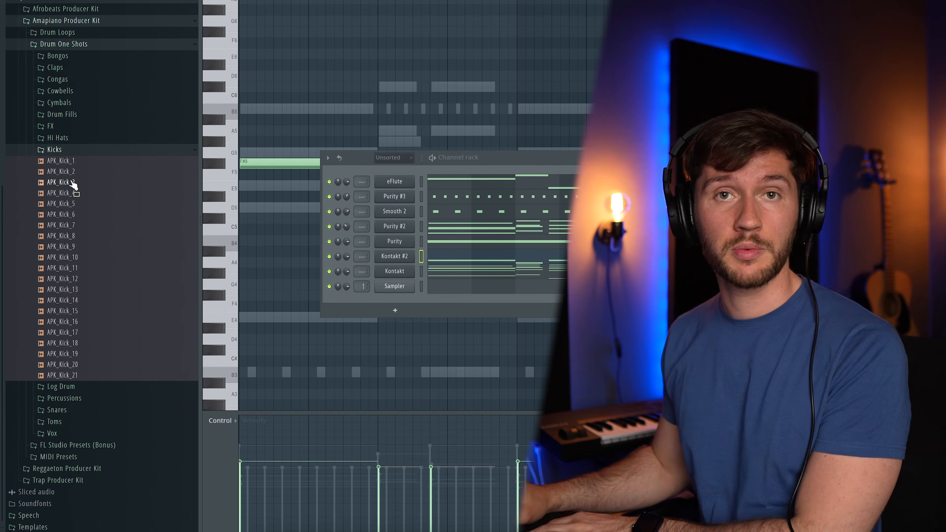
pyautogui.click(66, 257)
pyautogui.moveTo(401, 292); pyautogui.dragTo(400, 289)
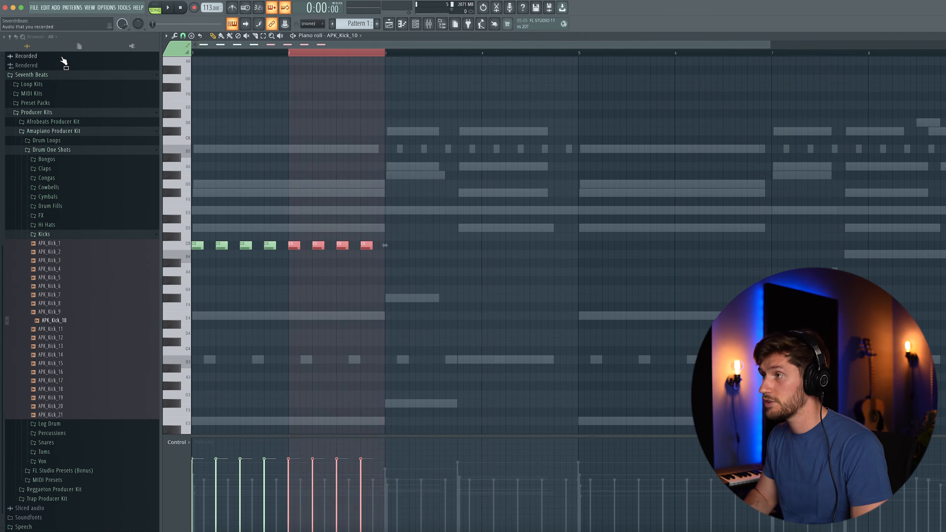
# Duplicate the C5 kick hits on every beat until they fill all eight bars
pyautogui.hotkey('ctrl', 'b')
pyautogui.hotkey('ctrl', 'b')
pyautogui.hotkey('ctrl', 'b')
pyautogui.hotkey('ctrl', 'b')
pyautogui.hotkey('ctrl', 'b')
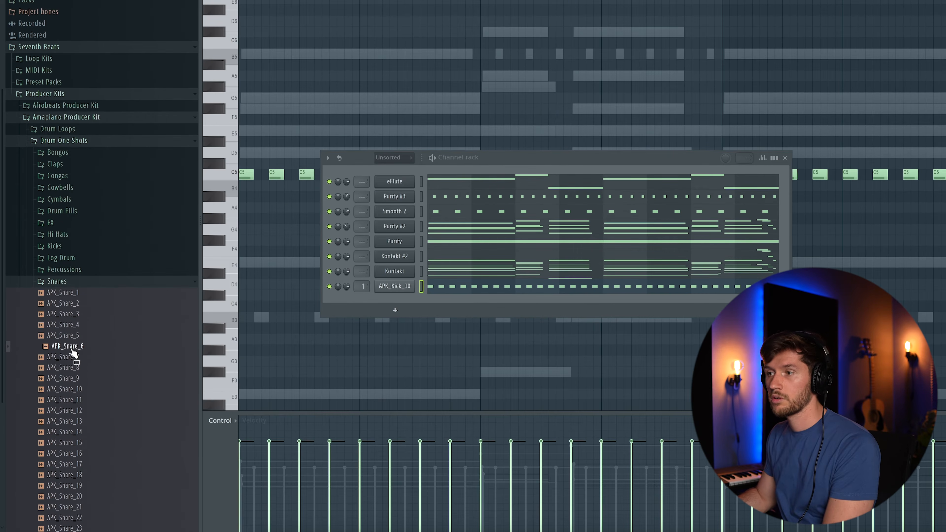
# Add APK_Snare_6 and APK_Snare_14 from the snare one-shots as new channels below the kick
pyautogui.moveTo(386, 299); pyautogui.dragTo(387, 301)
pyautogui.moveTo(65, 431); pyautogui.dragTo(279, 369)
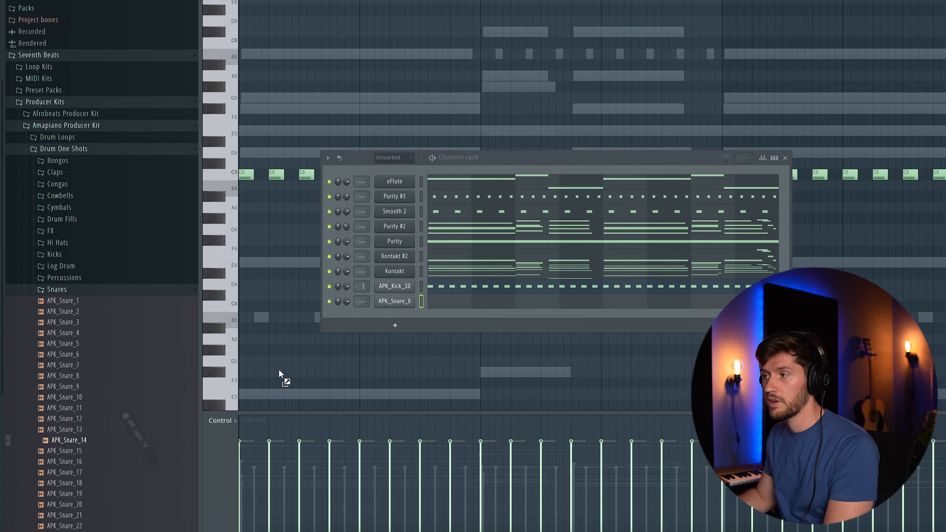
pyautogui.moveTo(398, 315); pyautogui.dragTo(419, 313)
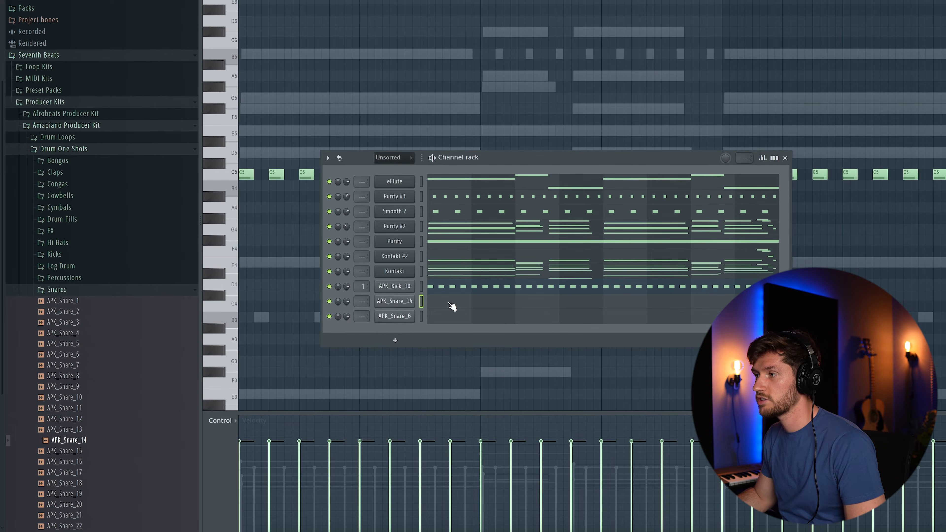
# Program a syncopated C5 pattern for APK_Snare_14 and one C5 hit per bar for APK_Snare_6 across the eight bars
pyautogui.press('F6')
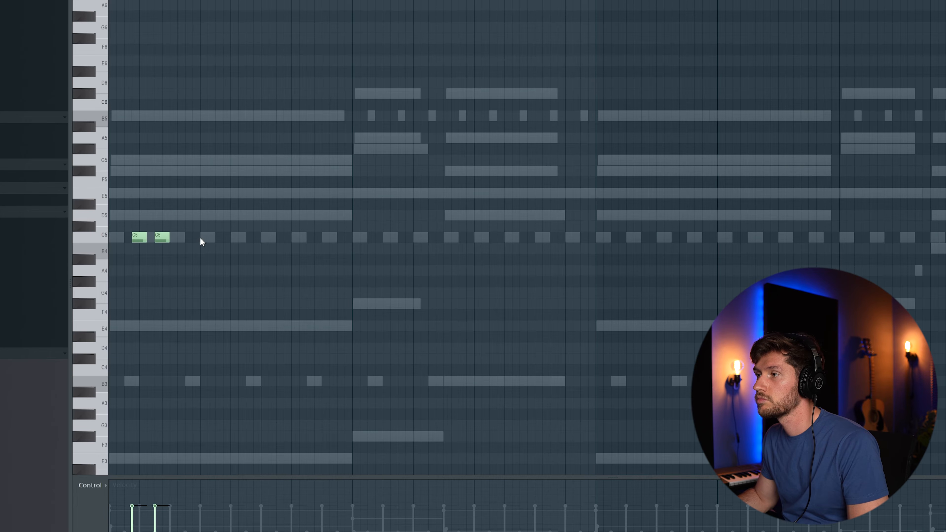
pyautogui.press('space')
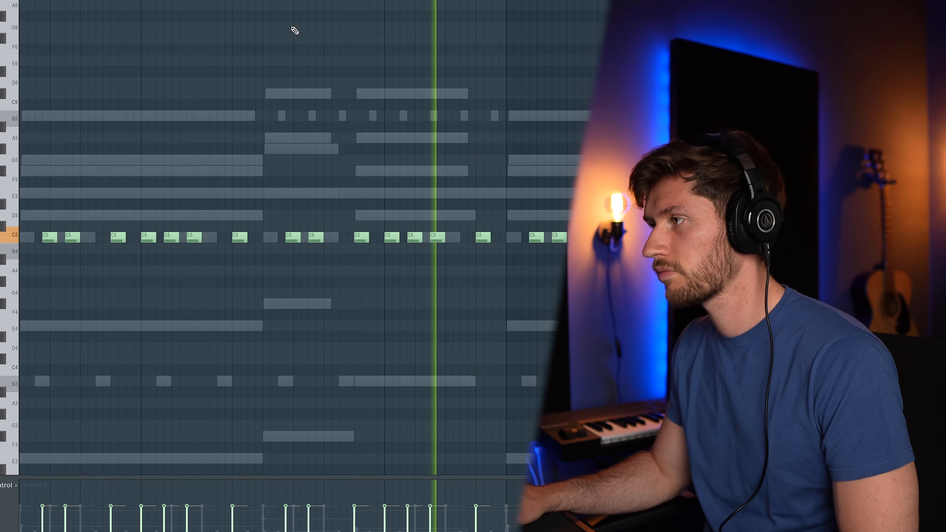
pyautogui.press('F6')
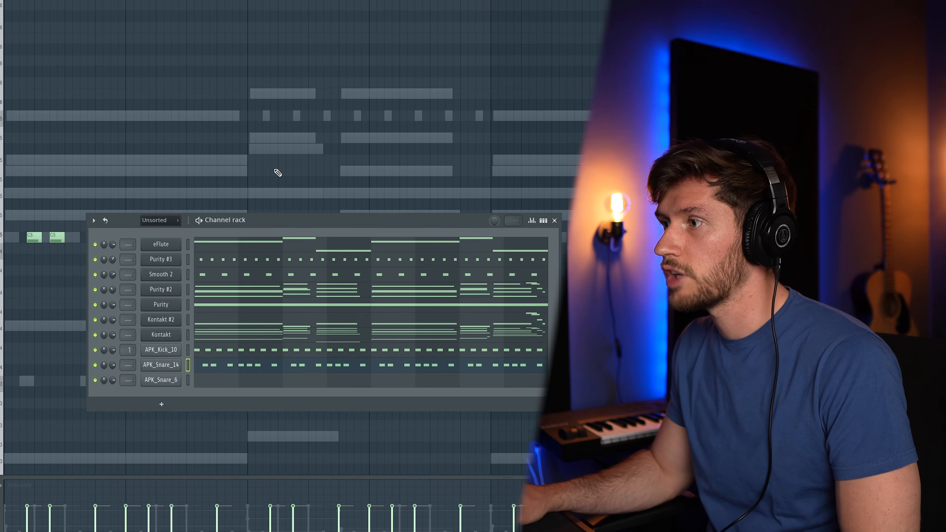
pyautogui.press('F6')
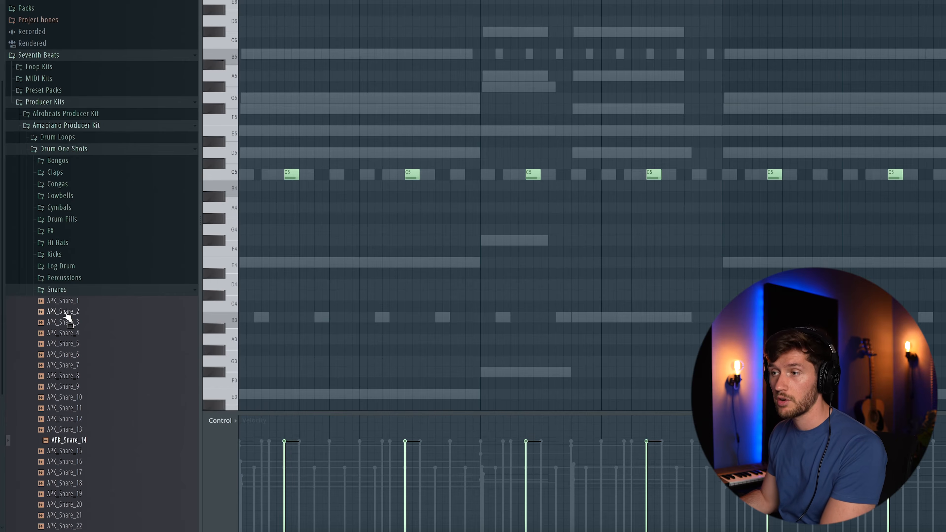
# Add APK_Conga_6 from the conga one-shots as a new channel and copy APK_Snare_6's notes into it
pyautogui.click(69, 293)
pyautogui.click(59, 304)
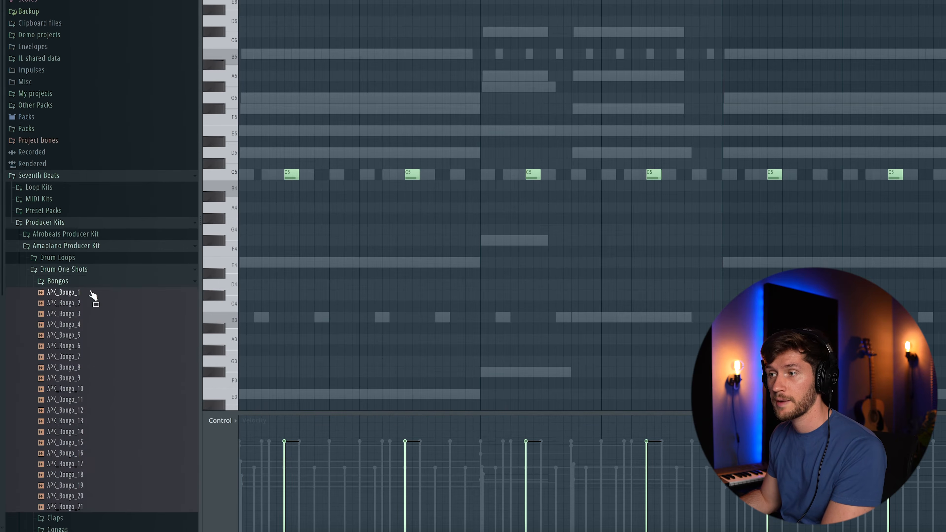
pyautogui.press('F6')
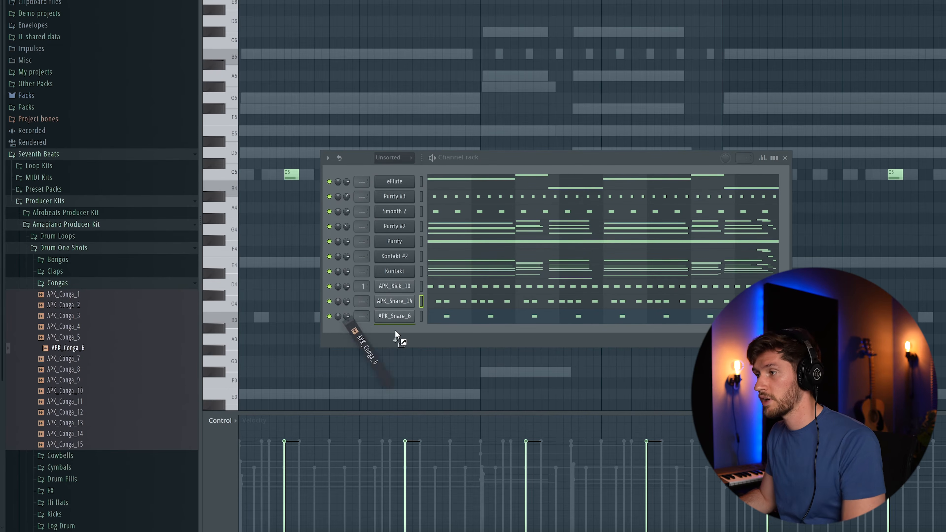
pyautogui.moveTo(396, 334); pyautogui.dragTo(396, 334)
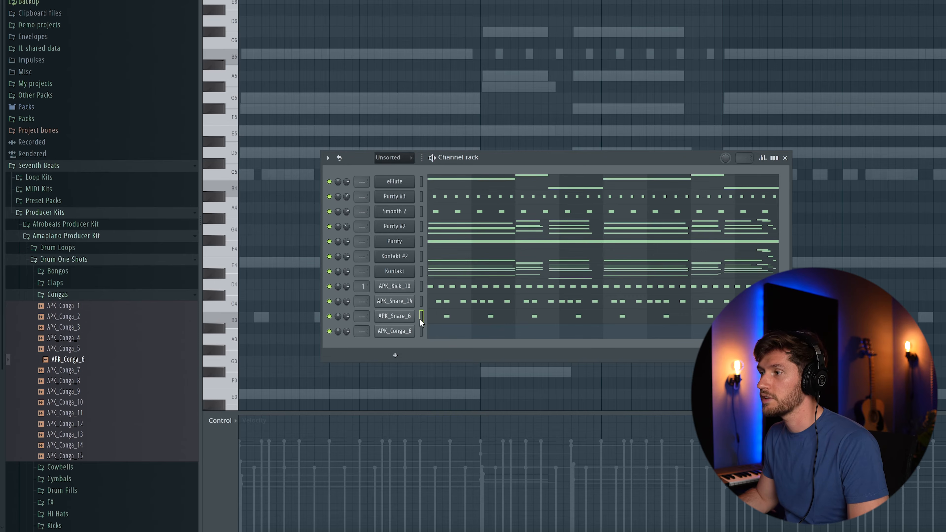
pyautogui.press('super+v')
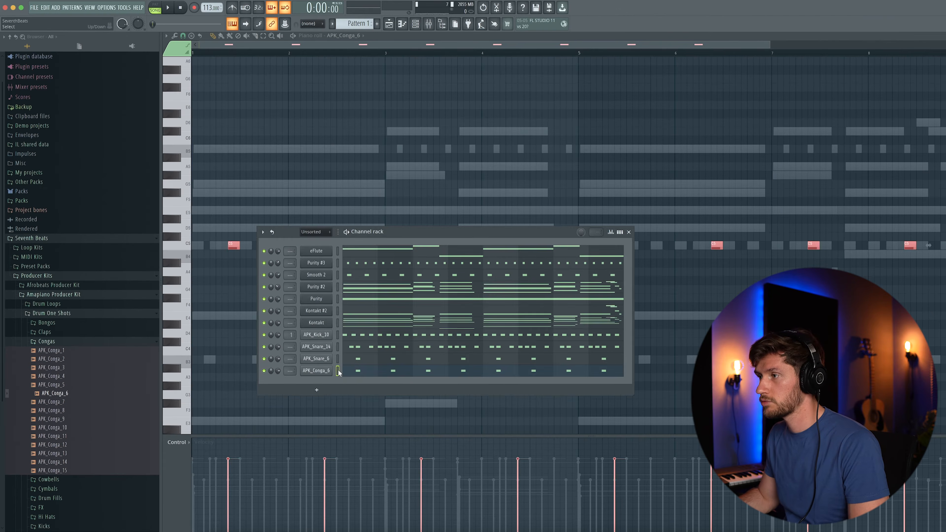
# Add a short, softer C5 hit to APK_Snare_6 at the end of every second bar and play the pattern back
pyautogui.click(373, 359)
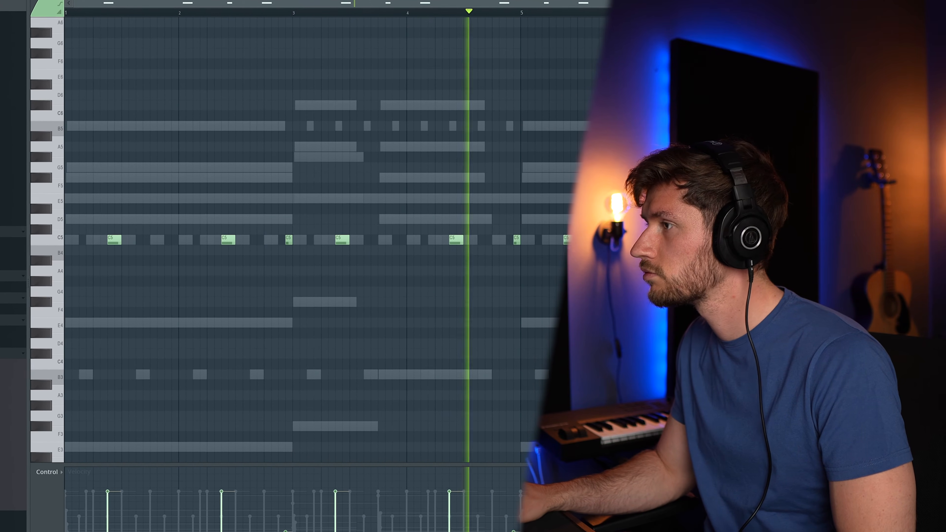
pyautogui.press('space')
pyautogui.press('F6')
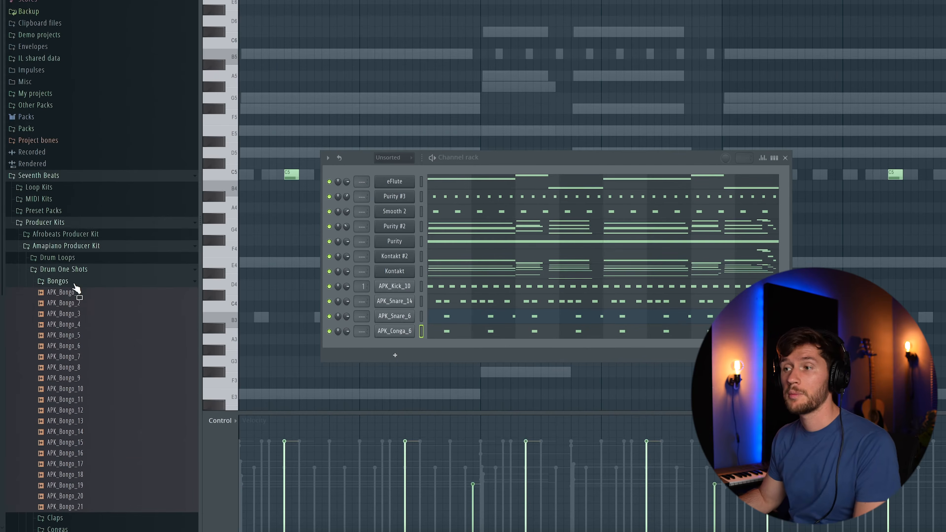
# Add APK_Bongo_21 from the bongo one-shots as a new channel and place one C5 hit in each of the eight bars during playback
pyautogui.scroll(-4, 81, 403)
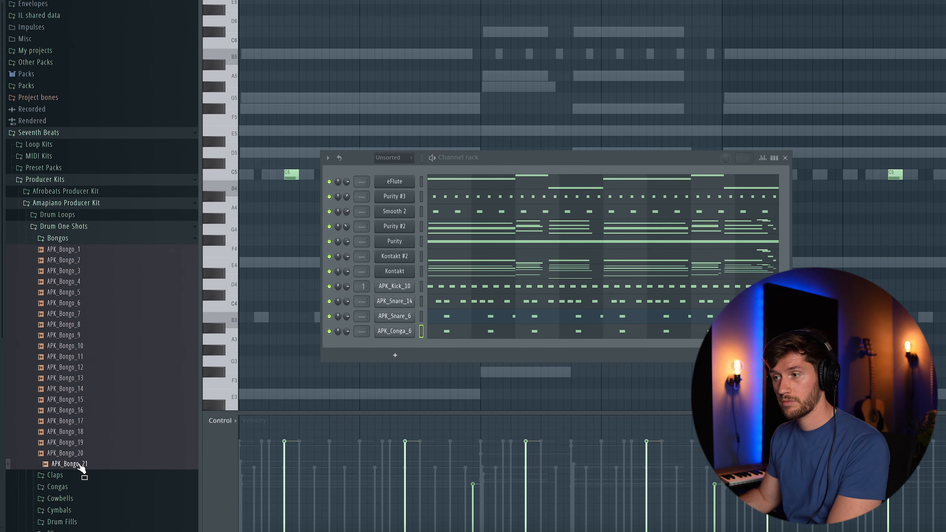
pyautogui.moveTo(394, 364); pyautogui.dragTo(395, 342)
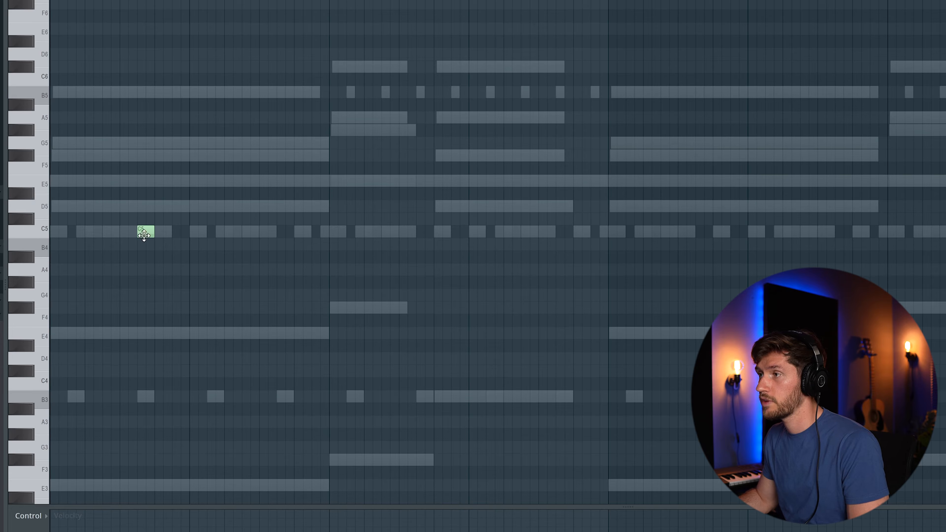
pyautogui.press('space')
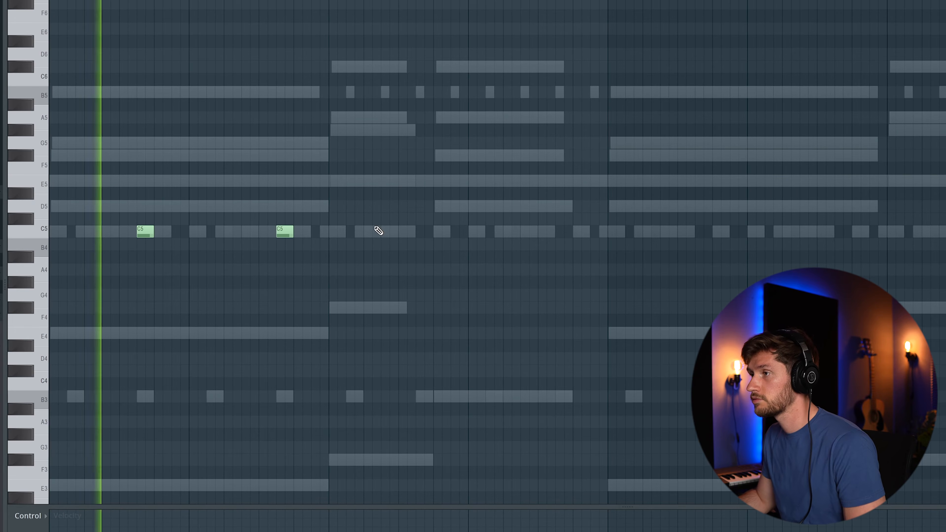
pyautogui.click(421, 232)
pyautogui.click(562, 232)
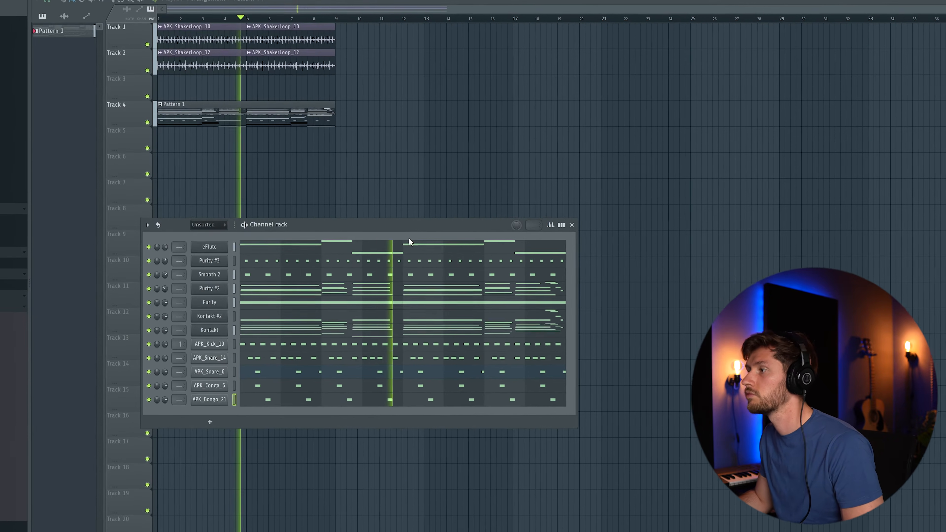
# Stop playback and insert a Fruity DX10 synth as a new channel directly above APK_Kick_10
pyautogui.press('space')
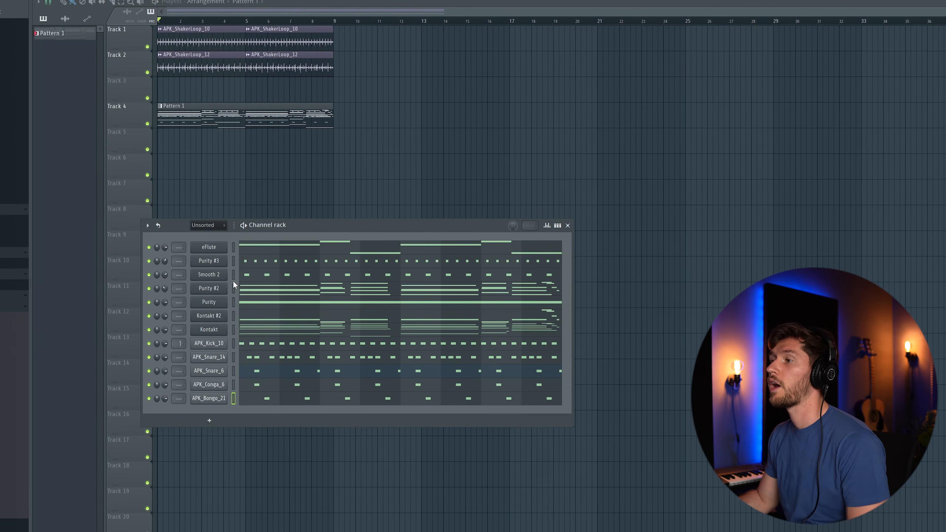
pyautogui.moveTo(275, 229); pyautogui.dragTo(290, 241)
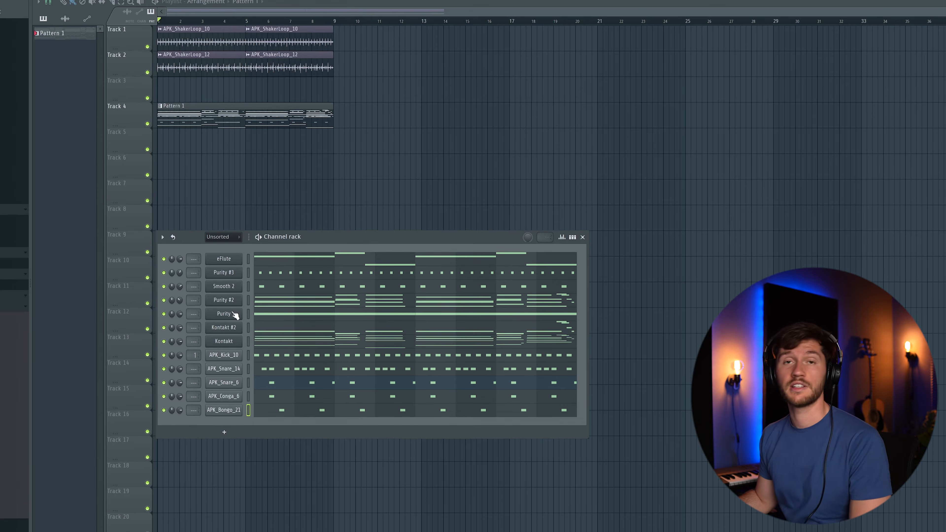
pyautogui.rightClick(231, 367)
pyautogui.moveTo(258, 427)
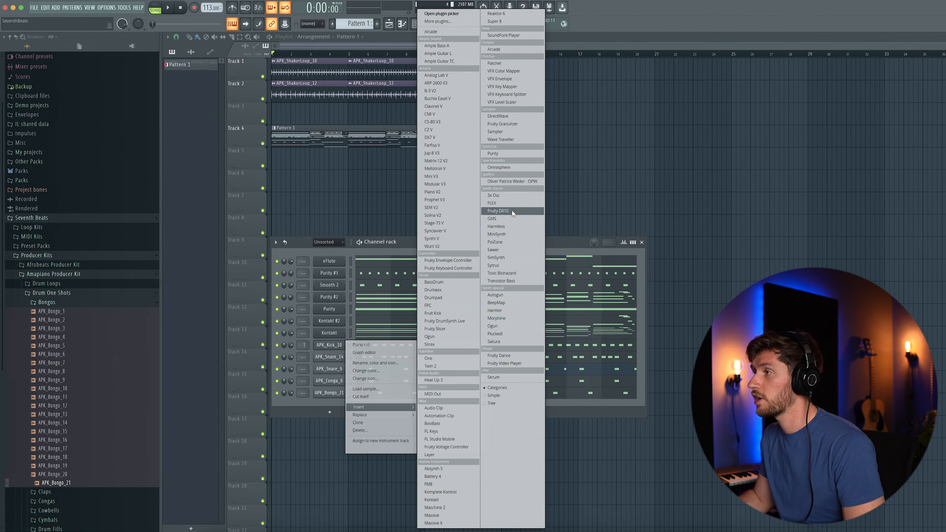
pyautogui.click(499, 211)
pyautogui.moveTo(253, 82); pyautogui.dragTo(269, 85)
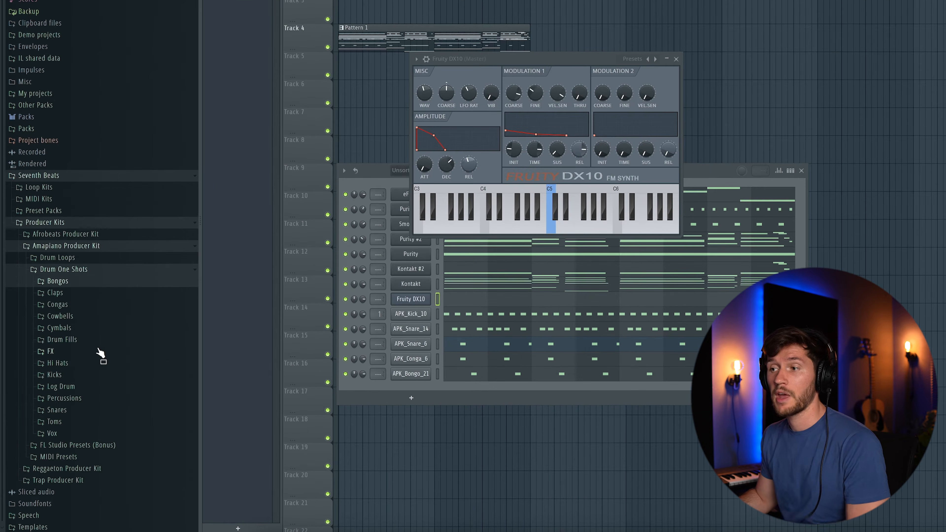
# Load APK_LogDrumPreset_6 from the Amapiano kit's DX10 log drum presets into the Fruity DX10 and close the synth window
pyautogui.click(80, 385)
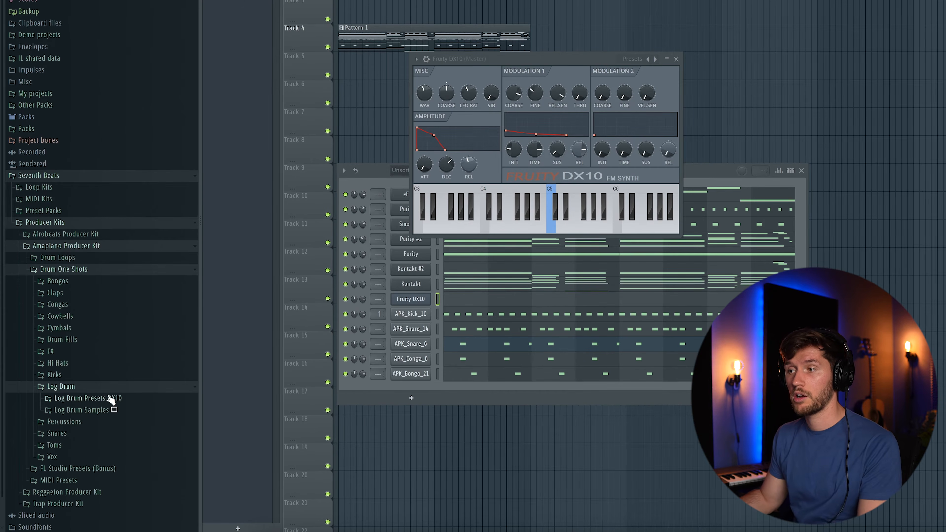
pyautogui.click(85, 399)
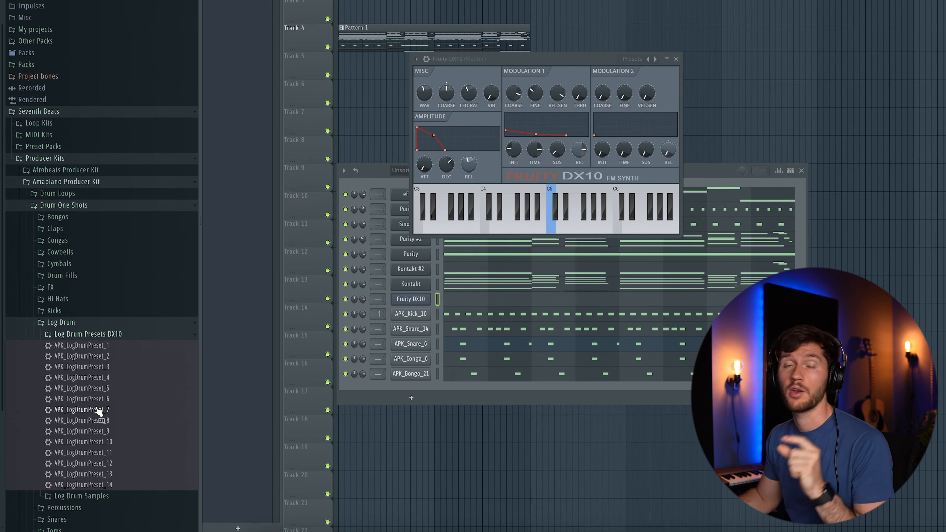
pyautogui.scroll(-1, 98, 410)
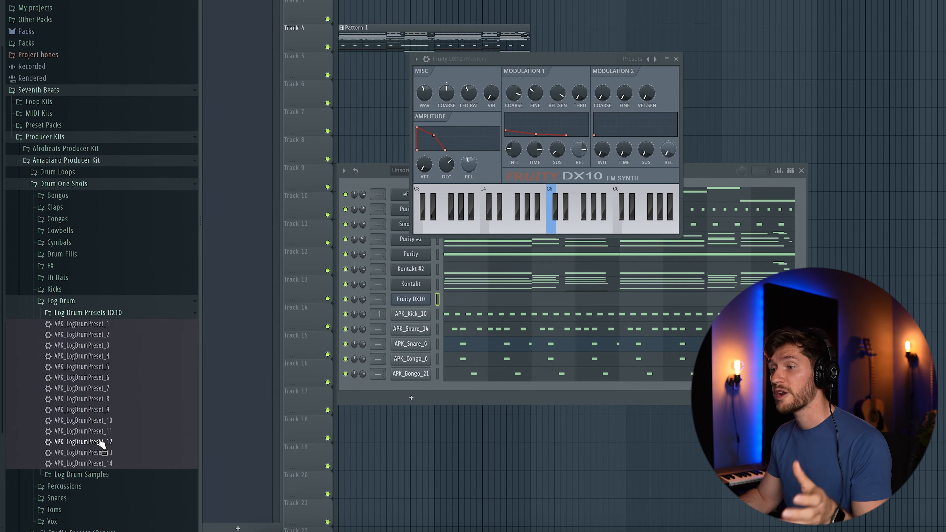
pyautogui.moveTo(82, 377); pyautogui.dragTo(514, 170)
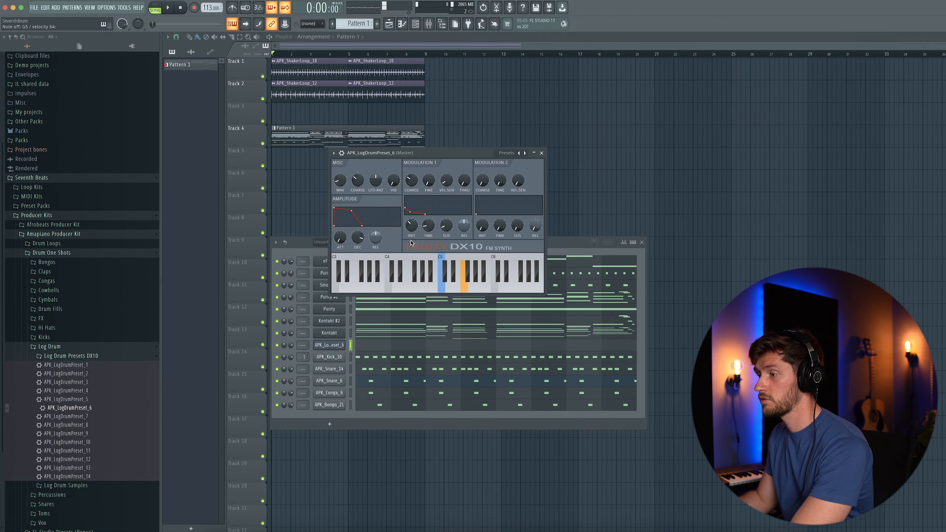
pyautogui.click(541, 153)
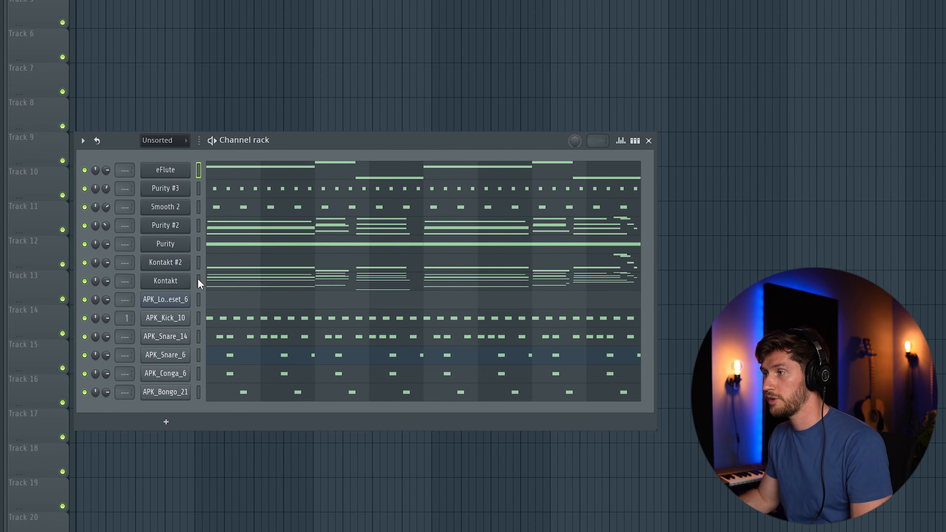
# Start the log drum's piano roll pattern with three short E3 hits in bar 1, an F#3 at bar 3 and a B2 late in bar 3
pyautogui.click(198, 300)
pyautogui.click(253, 306)
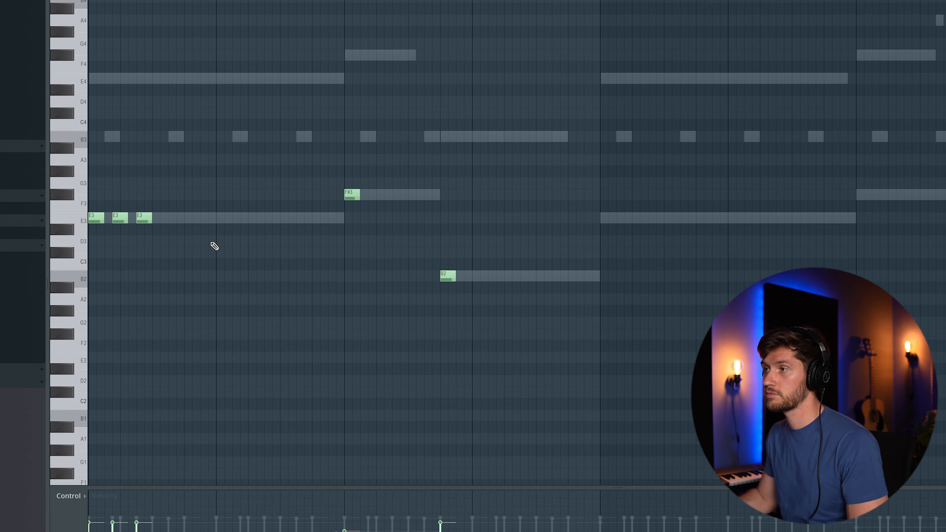
pyautogui.press('space')
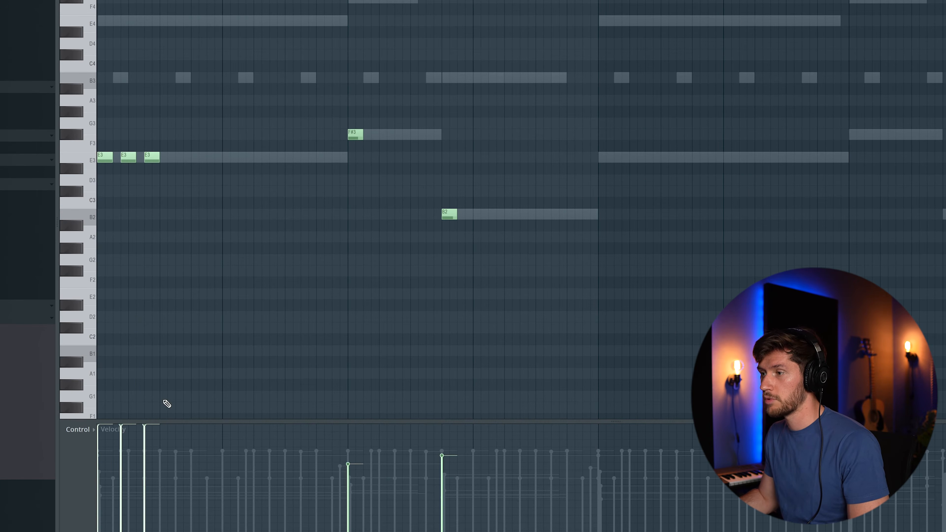
pyautogui.press('space')
pyautogui.press('space')
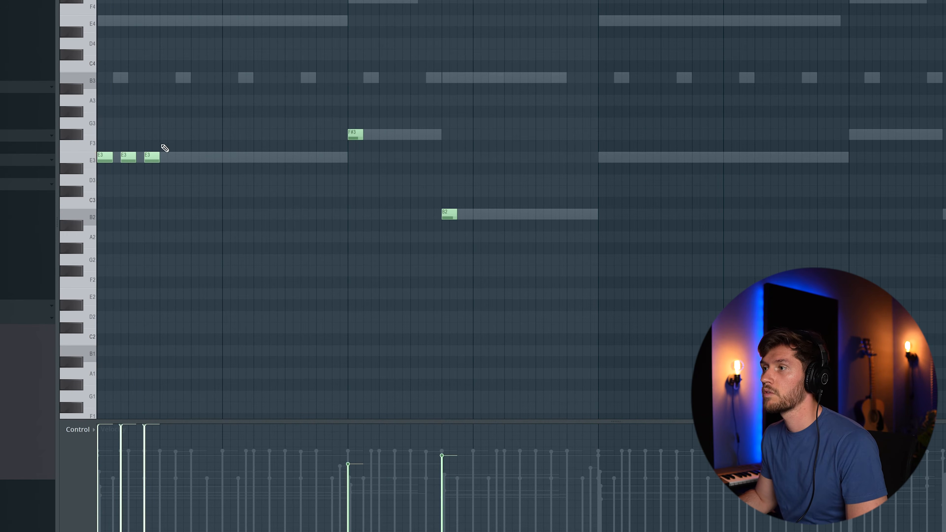
# Raise the third log drum hit an octave to E4, lengthen it to the end of bar 1, and add an E3 slide note beneath it
pyautogui.hotkey('ctrl', 'Up')
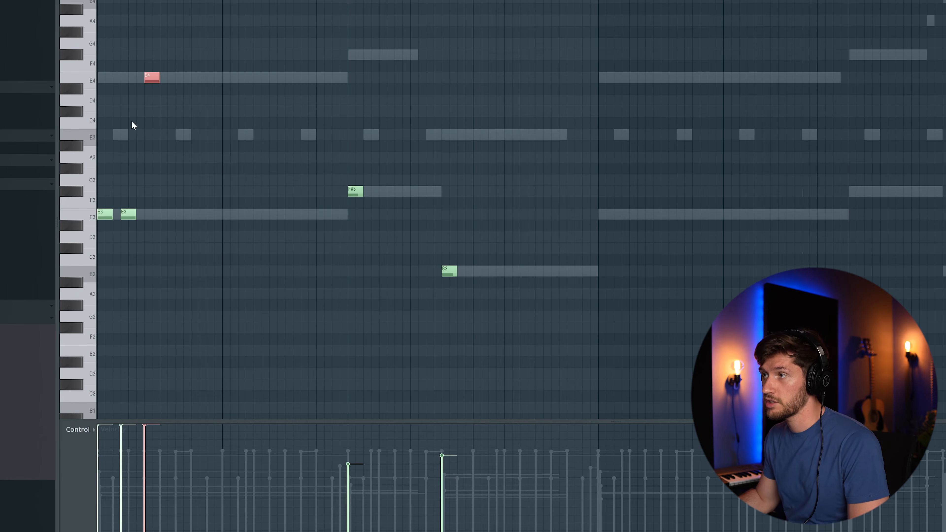
pyautogui.keyDown('ctrl'); pyautogui.click(215, 39); pyautogui.keyUp('ctrl')
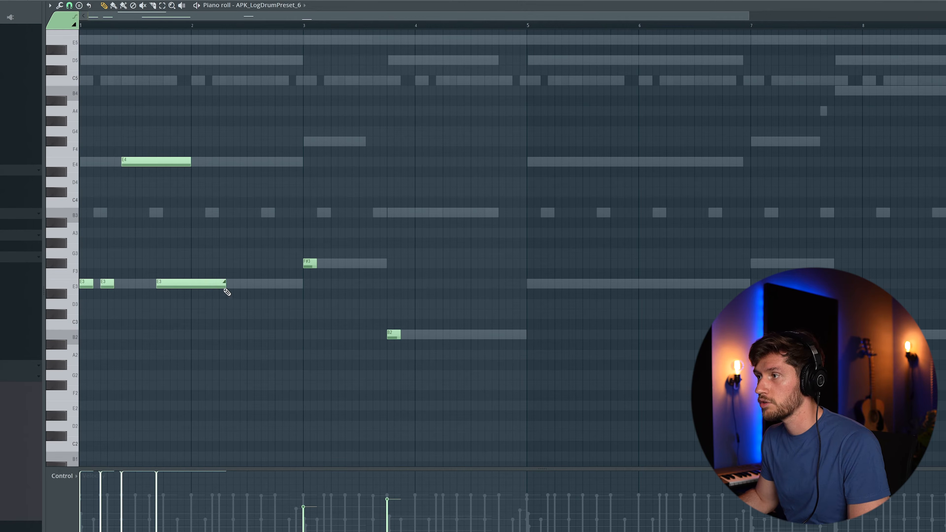
pyautogui.press('space')
# Shorten the E3 slide note to end at bar 2 and place short E3 hits across bar 2 while auditioning the pattern
pyautogui.moveTo(183, 285); pyautogui.dragTo(192, 289)
pyautogui.press('space')
pyautogui.press('space')
pyautogui.press('space')
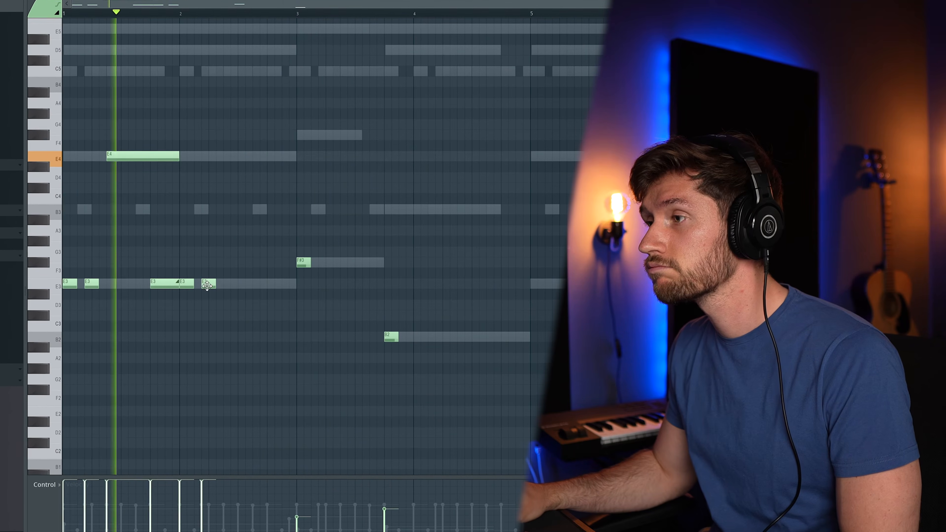
pyautogui.click(226, 285)
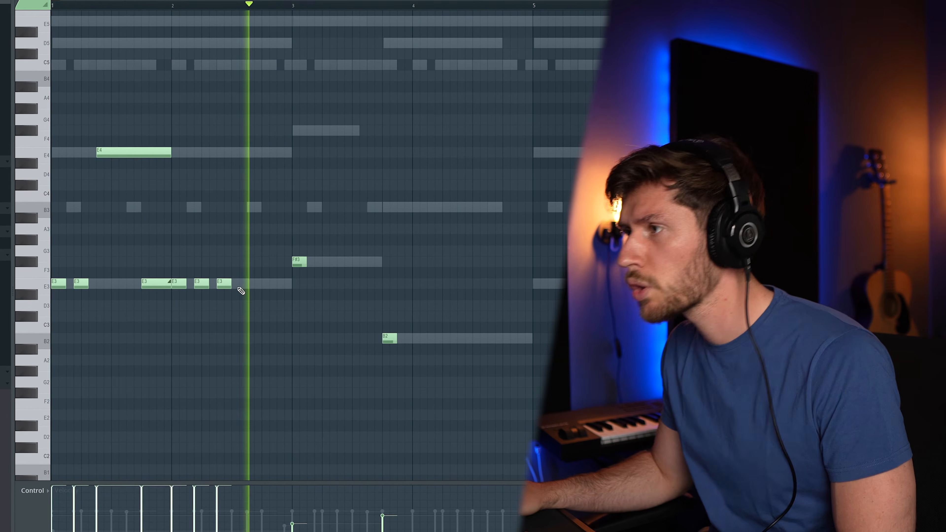
pyautogui.click(279, 284)
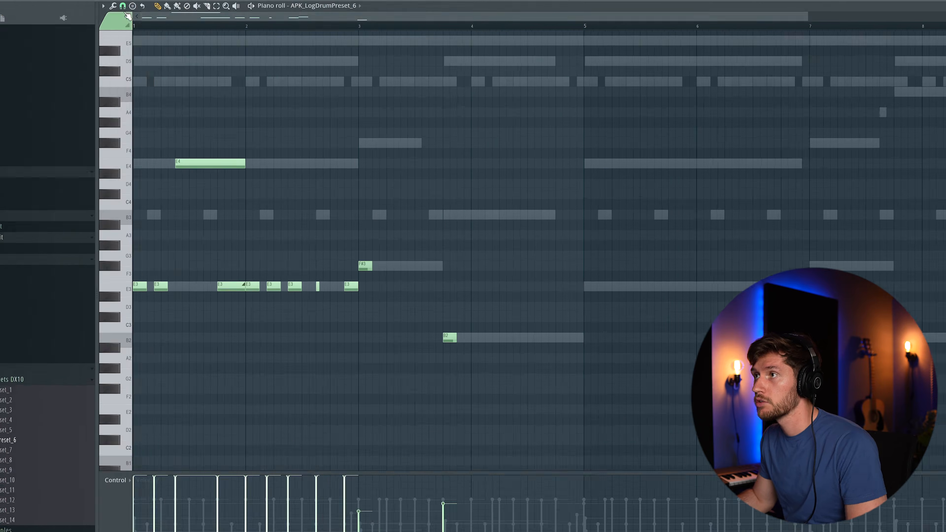
# Set the piano roll snap to 1/2 step and build a four-note E3 roll with rising velocities late in bar 2
pyautogui.click(183, 36)
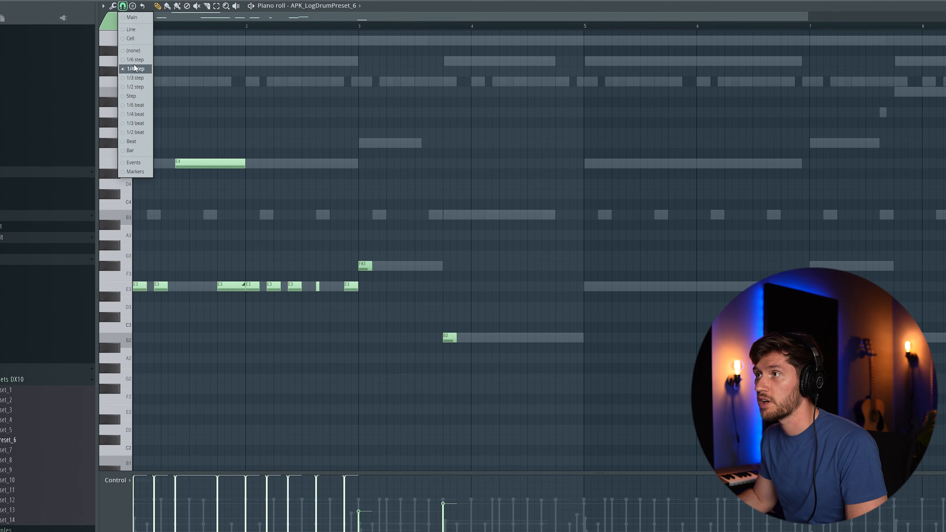
pyautogui.click(135, 86)
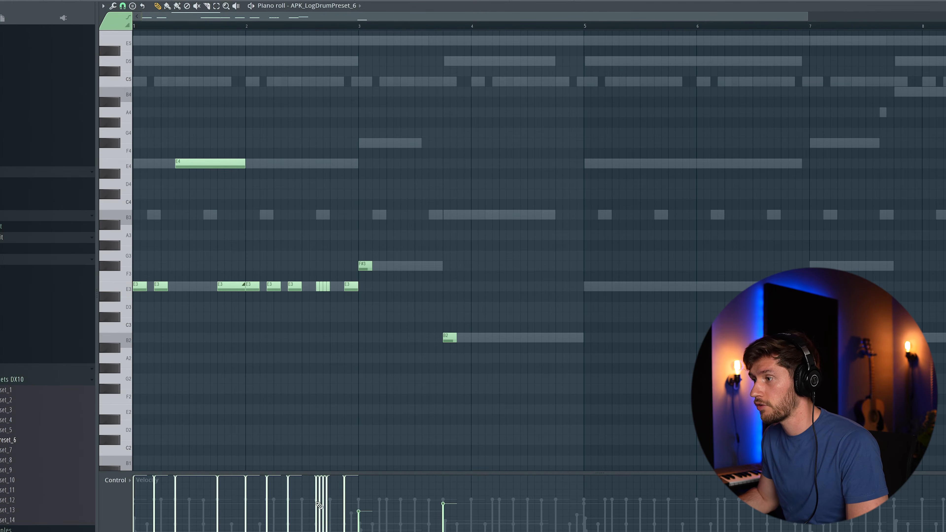
pyautogui.moveTo(318, 526); pyautogui.dragTo(327, 484)
pyautogui.press('space')
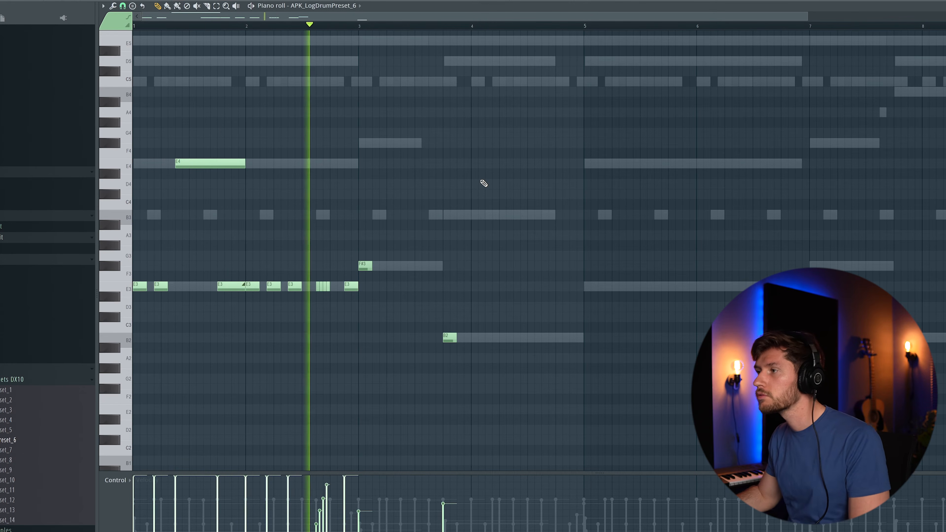
# Complete bars 3 and 4 with three F#3 hits, a rising B2 roll, three B3 hits and two closing B2 hits, and play it back
pyautogui.click(384, 266)
pyautogui.click(408, 265)
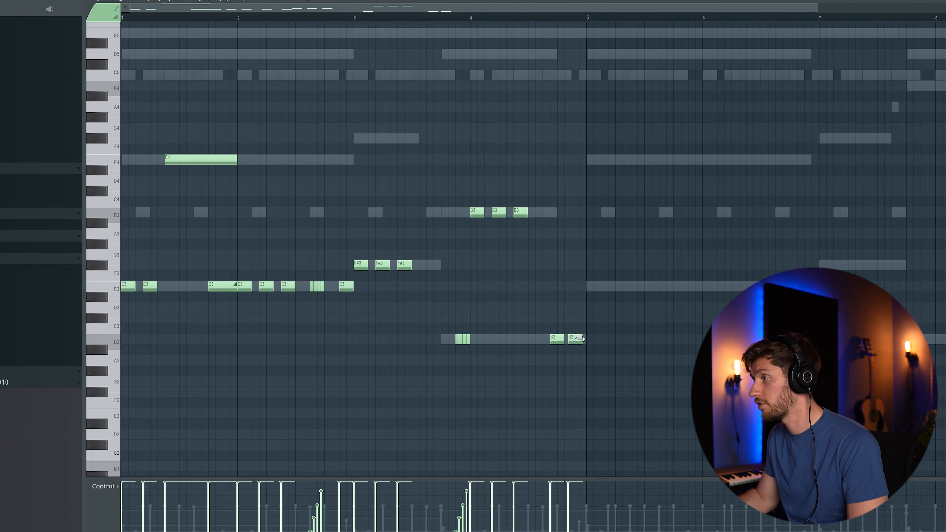
pyautogui.press('space')
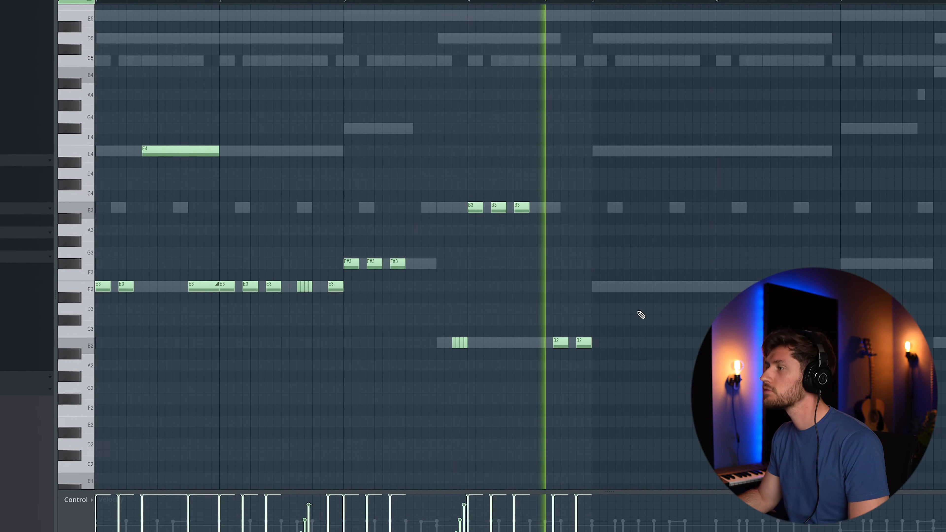
pyautogui.press('space')
# Duplicate the whole four-bar log drum pattern into bars 5 to 8
pyautogui.moveTo(614, 305); pyautogui.dragTo(117, 52)
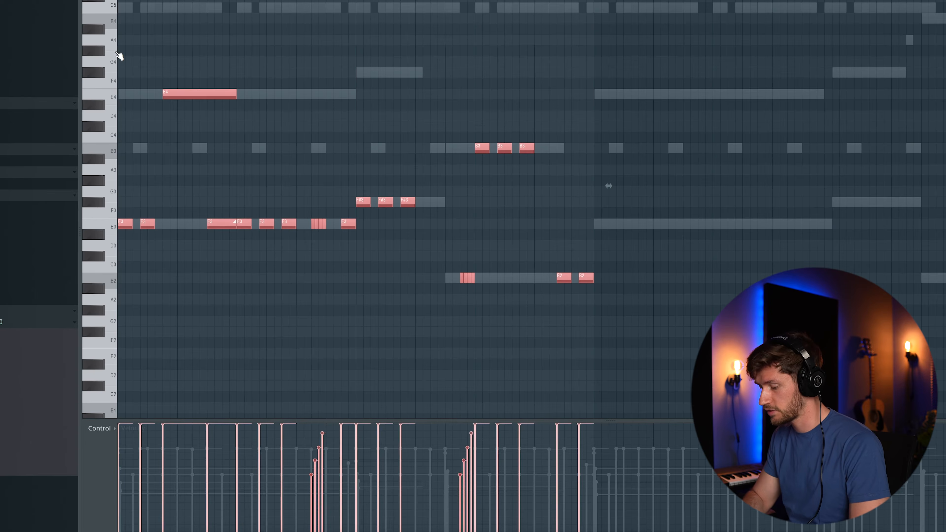
pyautogui.hotkey('ctrl', 'b')
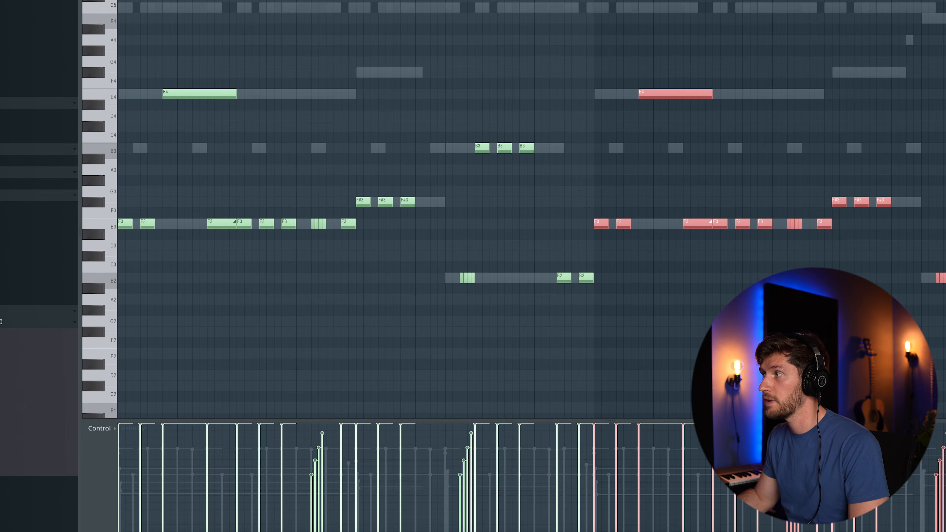
pyautogui.moveTo(324, 208); pyautogui.dragTo(424, 249)
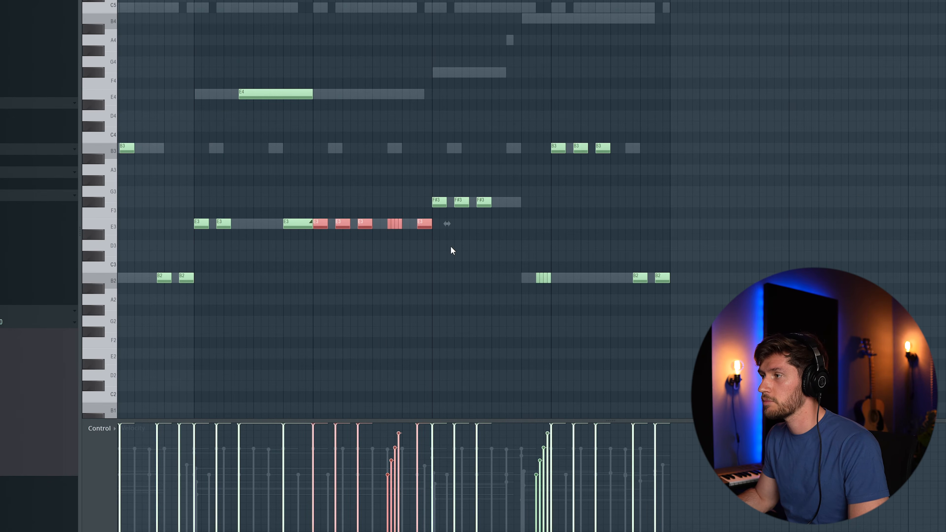
pyautogui.click(452, 253)
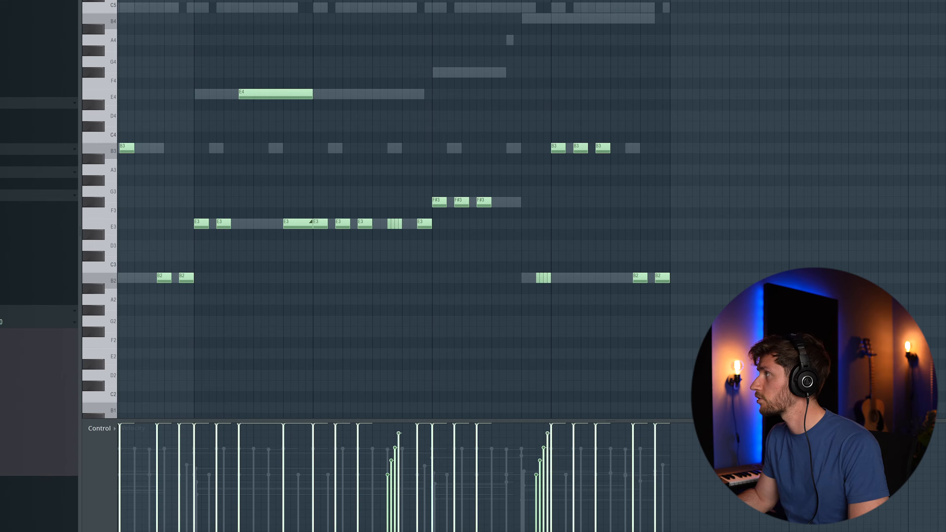
# Add softer E3 ghost hits behind the first three hits of bar 6 while auditioning, and remove the middle ghost hit
pyautogui.click(381, 210)
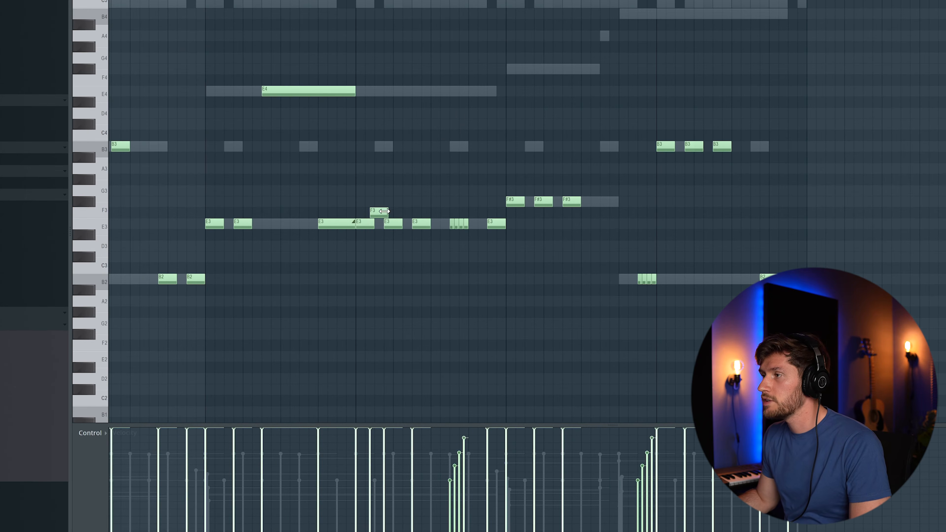
pyautogui.moveTo(384, 211); pyautogui.dragTo(381, 213)
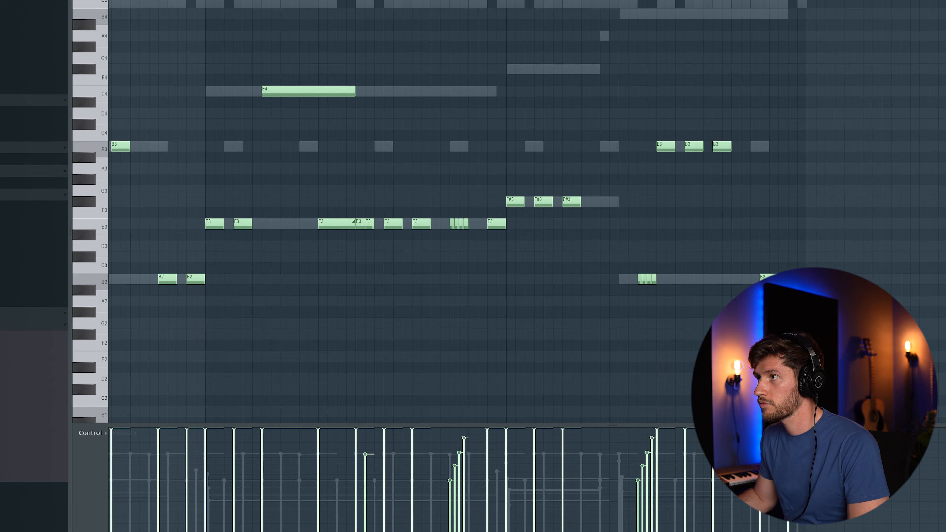
pyautogui.press('space')
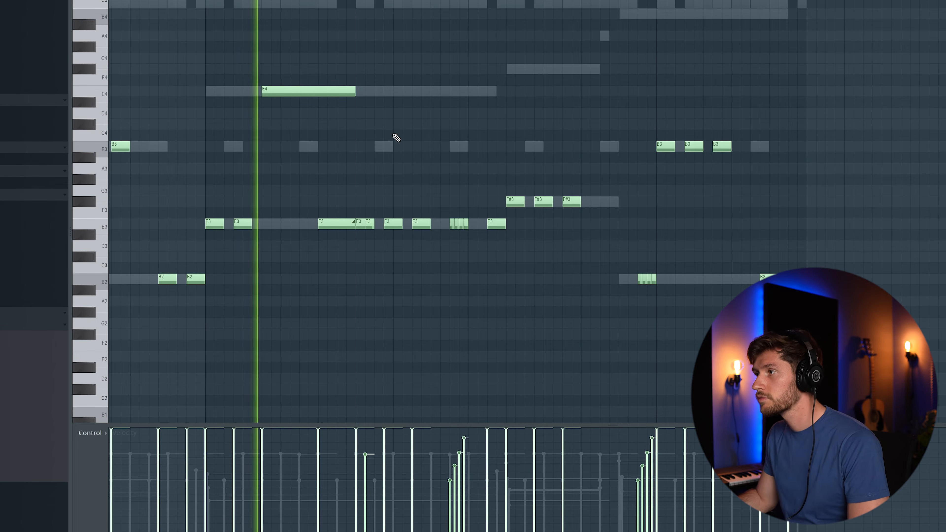
pyautogui.press('space')
pyautogui.moveTo(420, 218); pyautogui.dragTo(393, 222)
pyautogui.press('space')
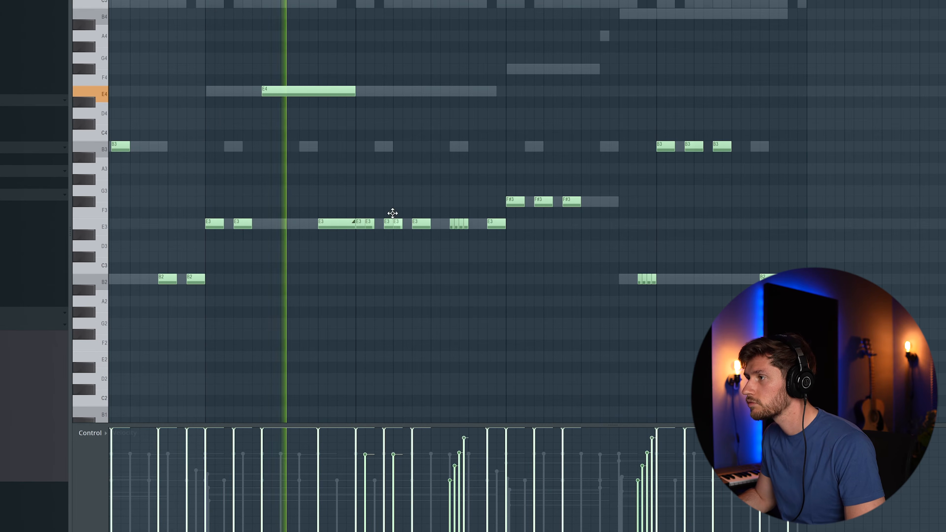
pyautogui.press('space')
pyautogui.moveTo(424, 230); pyautogui.dragTo(419, 230)
pyautogui.press('space')
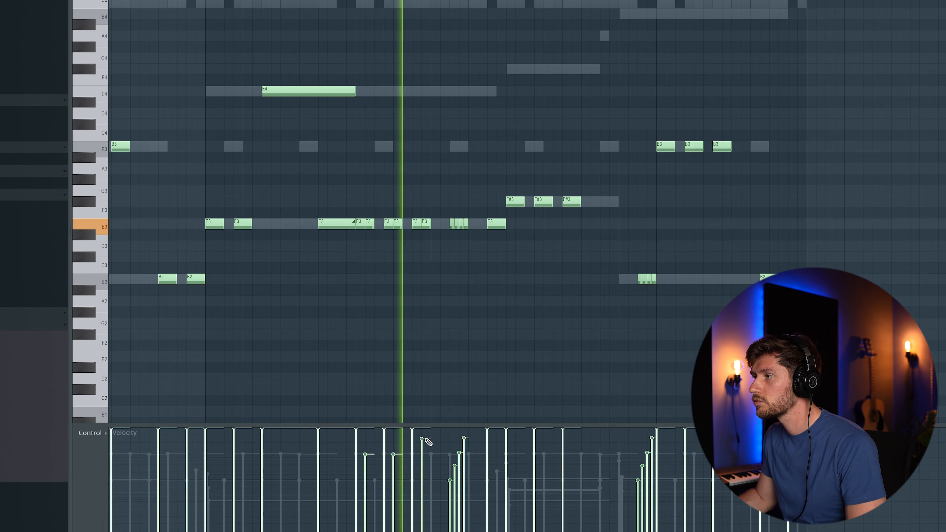
pyautogui.press('space')
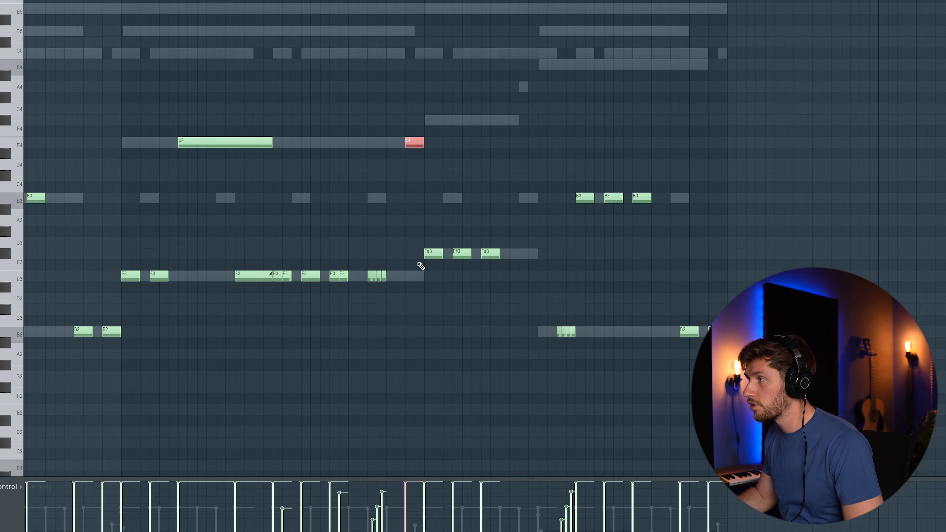
# Raise bar 6's last hit and the notes of bars 7–8 an octave, and move the final two B3 hits earlier before an added B2
pyautogui.moveTo(421, 266); pyautogui.dragTo(507, 261)
pyautogui.hotkey('ctrl', 'Up')
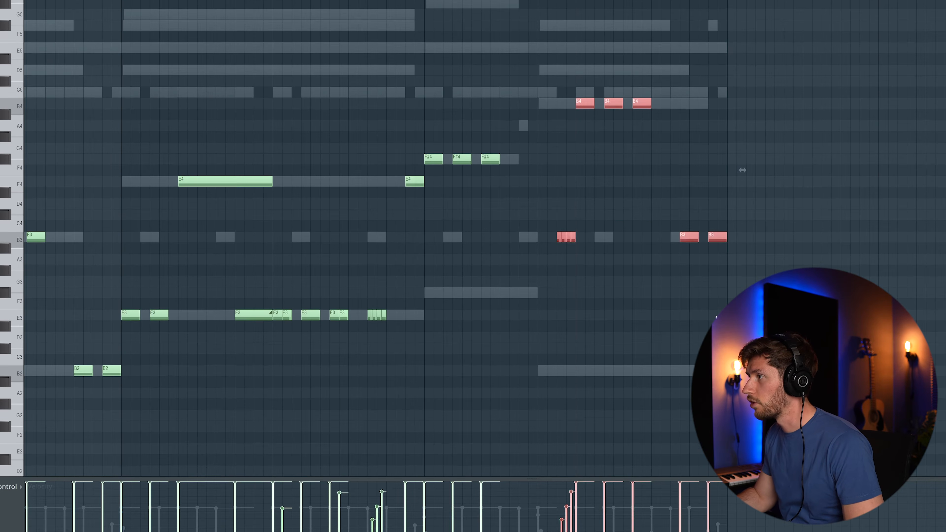
pyautogui.click(637, 211)
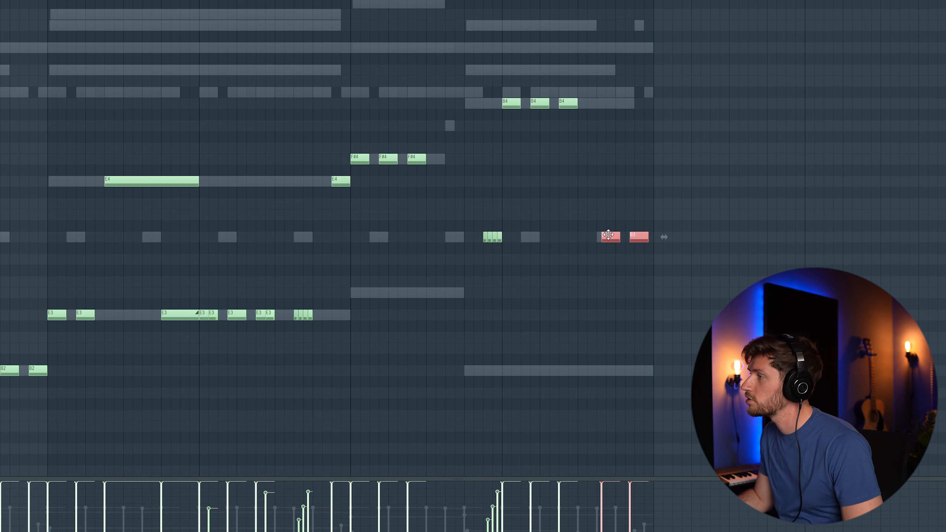
pyautogui.moveTo(608, 235); pyautogui.dragTo(604, 234)
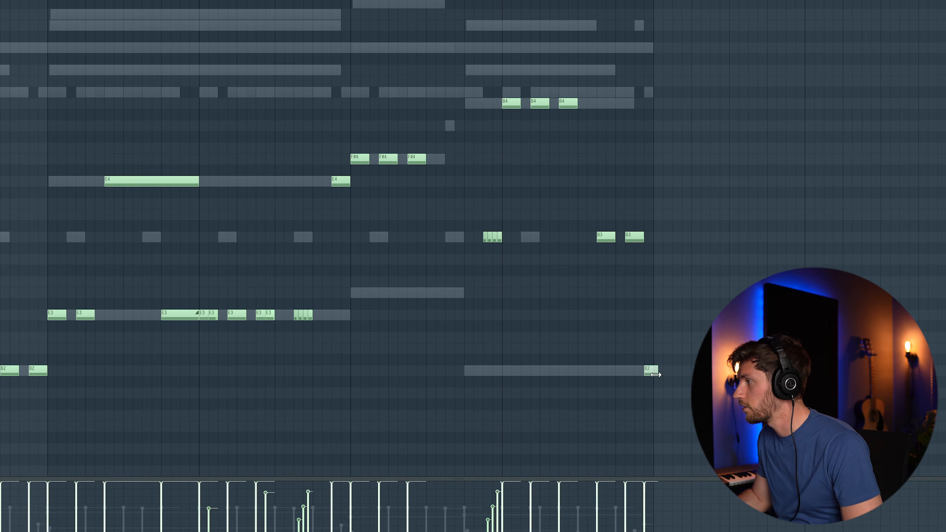
# Audition the finished log drum pattern and play the full arrangement from its beginning
pyautogui.press('space')
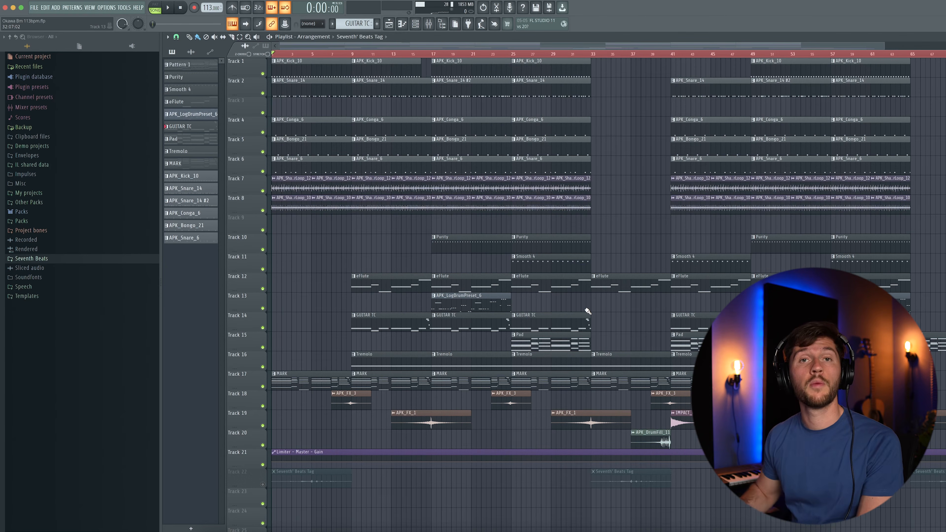
pyautogui.press('space')
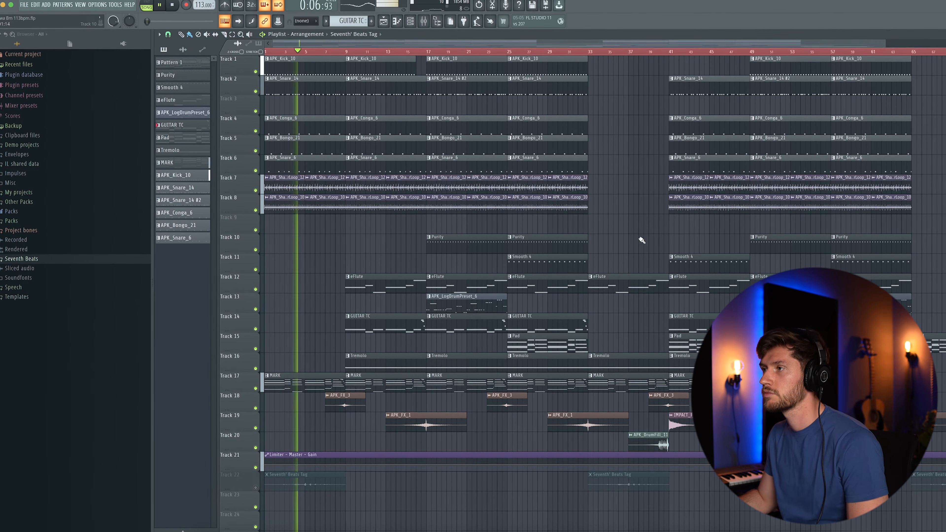
# Inspect the Fruity Reeverb 2 settings on the APK_Snare_6 mixer track during playback, and close the plugin and mixer
pyautogui.click(424, 21)
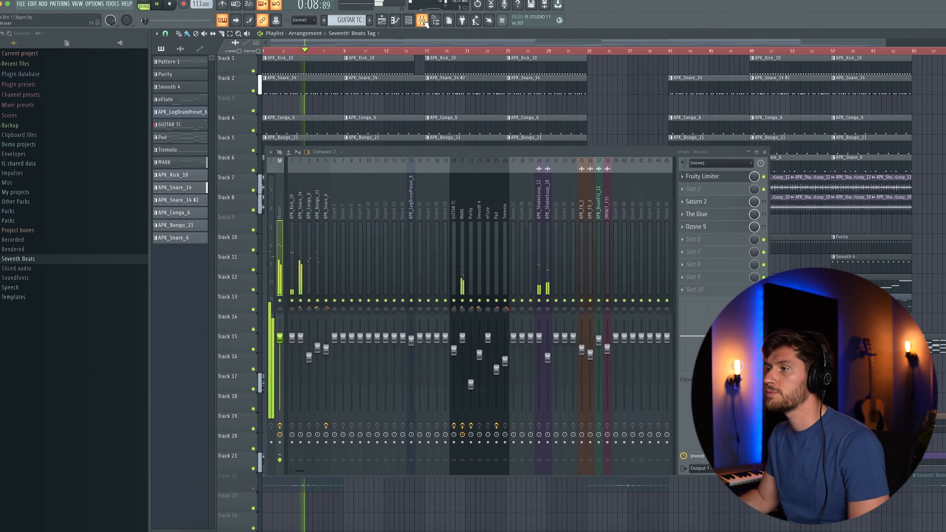
pyautogui.click(325, 215)
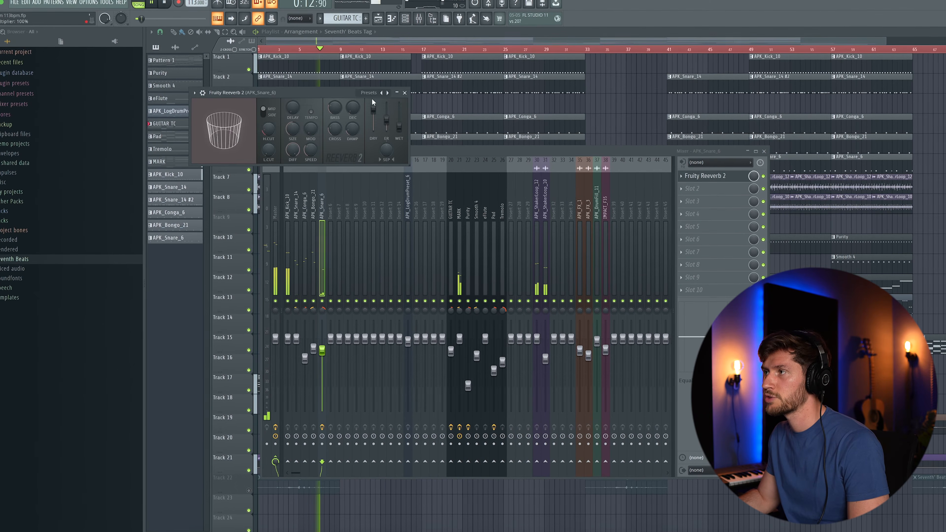
pyautogui.click(402, 92)
pyautogui.press('F9')
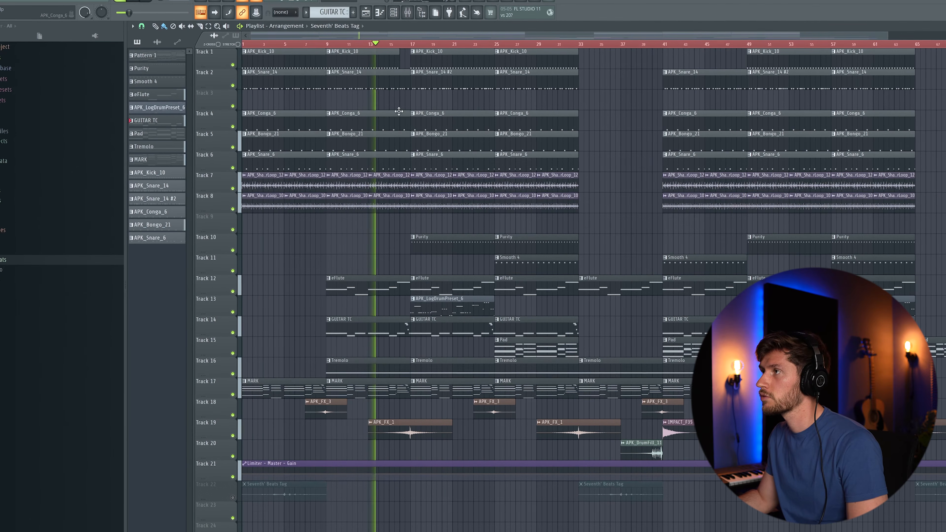
# Review the ValhallaVintageVerb settings on the GUITAR TC mixer track, and return to the playlist
pyautogui.click(407, 12)
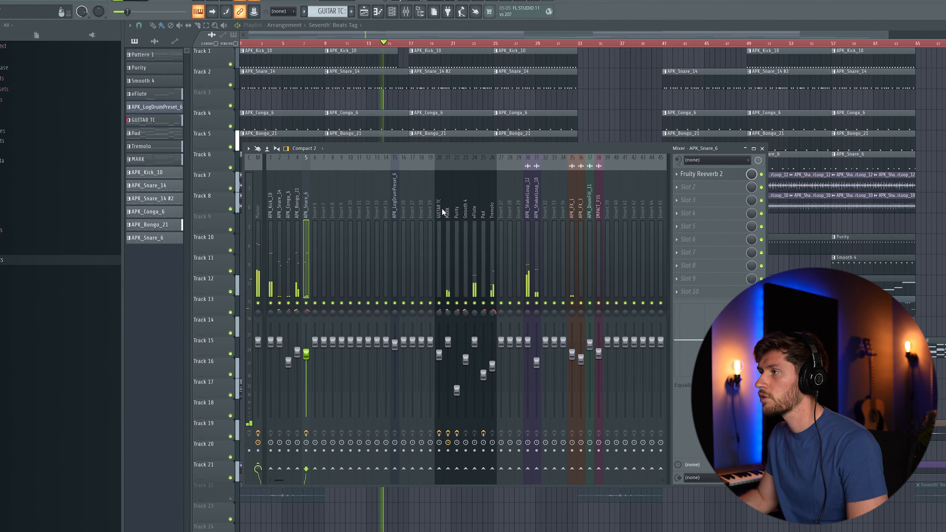
pyautogui.click(706, 174)
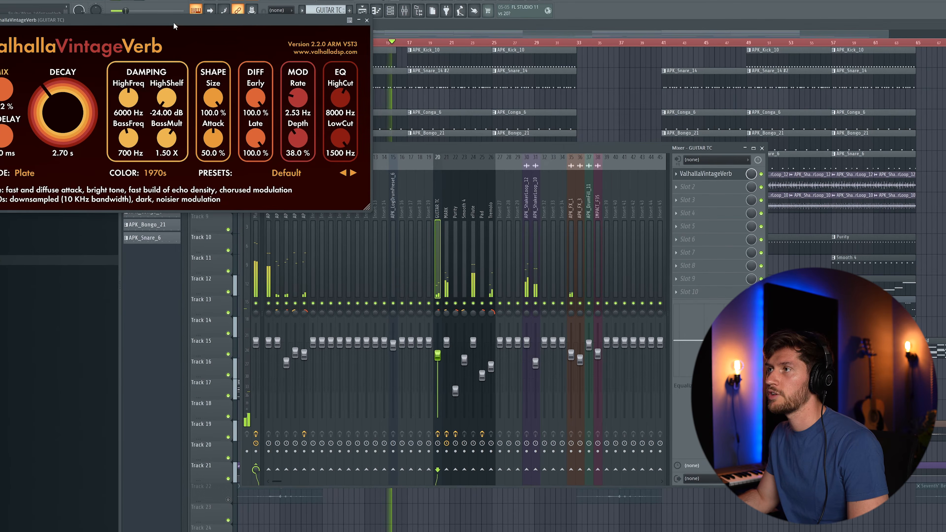
pyautogui.click(630, 167)
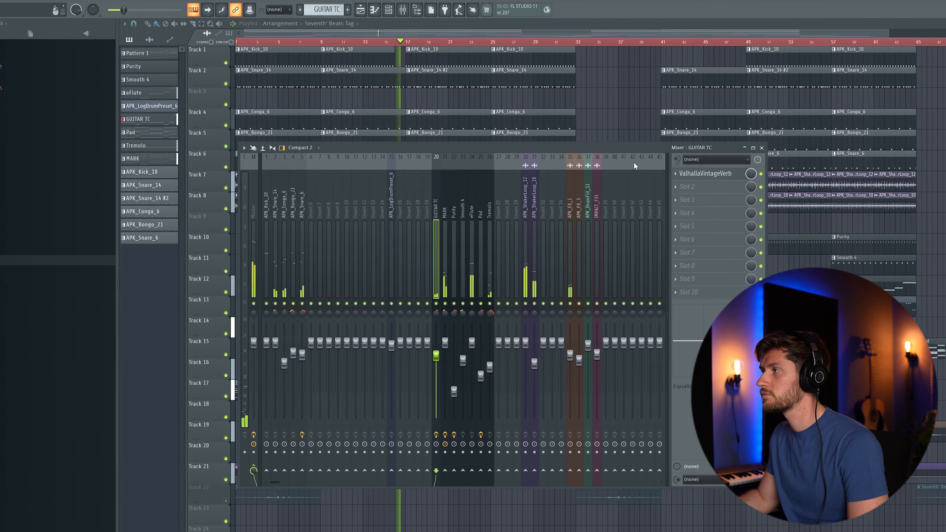
pyautogui.press('Escape')
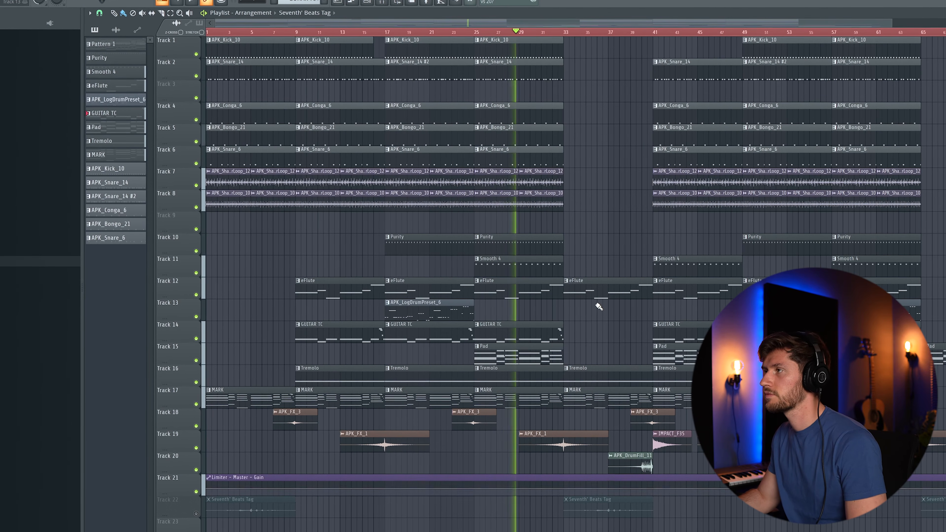
# Follow the arrangement's playback through its second half and examine the APK_Snare_14 #2 pattern's notes in the piano roll
pyautogui.moveTo(215, 22); pyautogui.dragTo(401, 35)
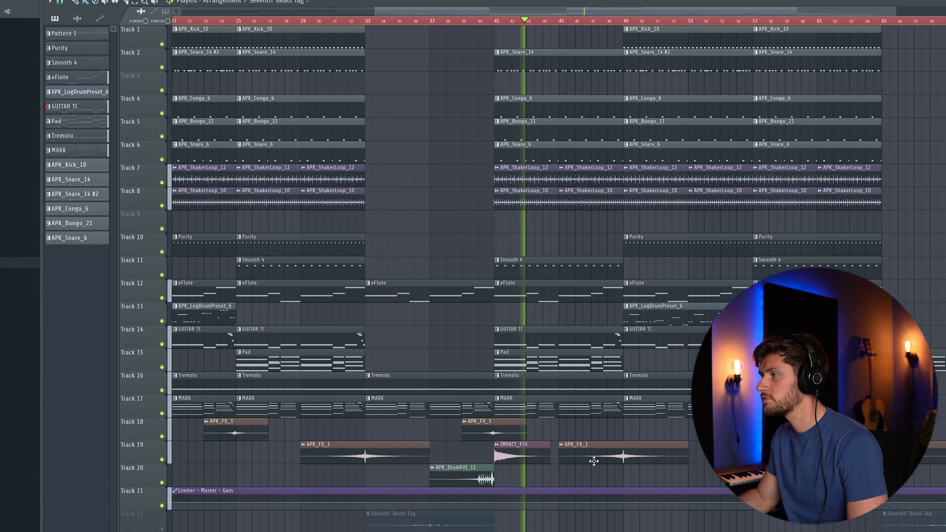
pyautogui.moveTo(500, 11); pyautogui.dragTo(583, 23)
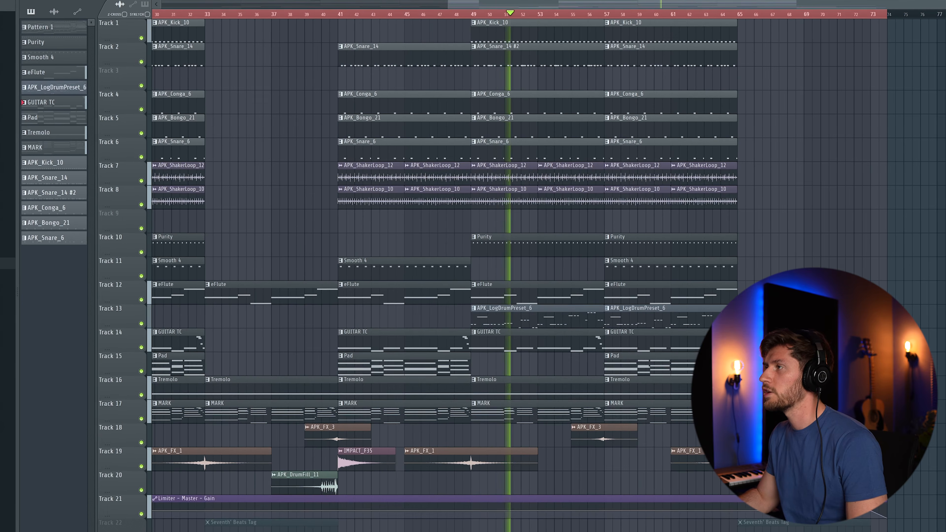
pyautogui.doubleClick(529, 59)
pyautogui.moveTo(564, 5); pyautogui.dragTo(327, 5)
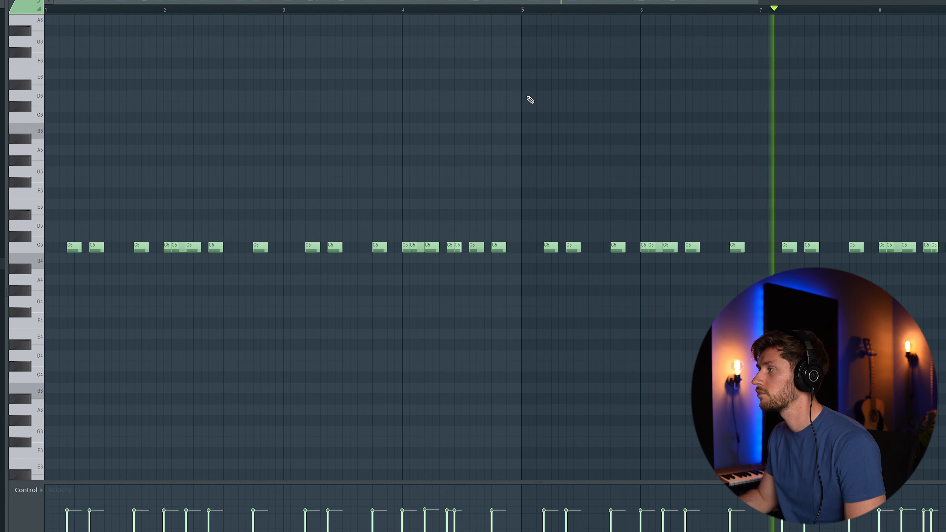
pyautogui.press('Escape')
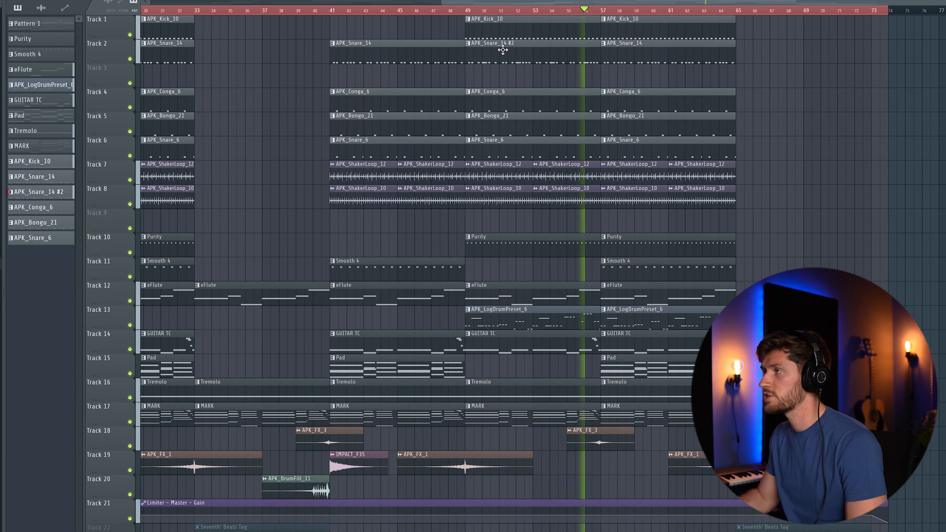
pyautogui.moveTo(473, 2); pyautogui.dragTo(592, 14)
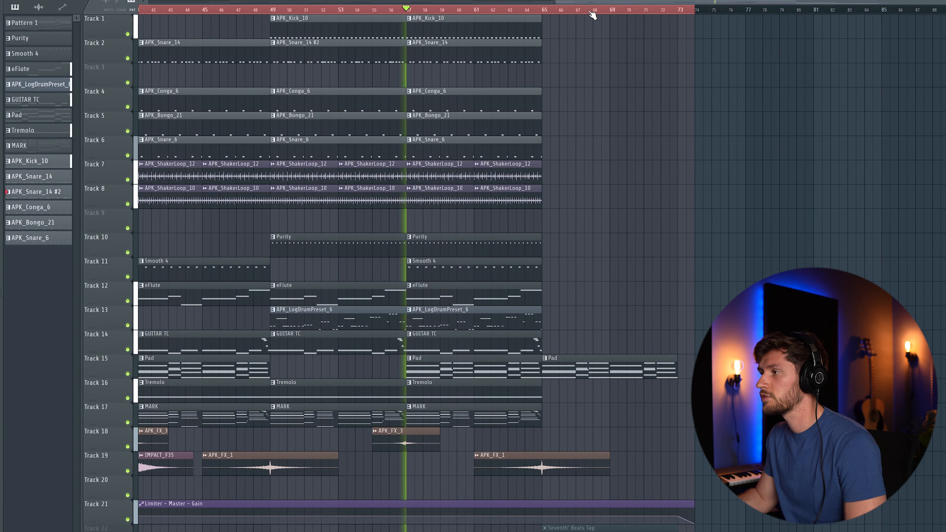